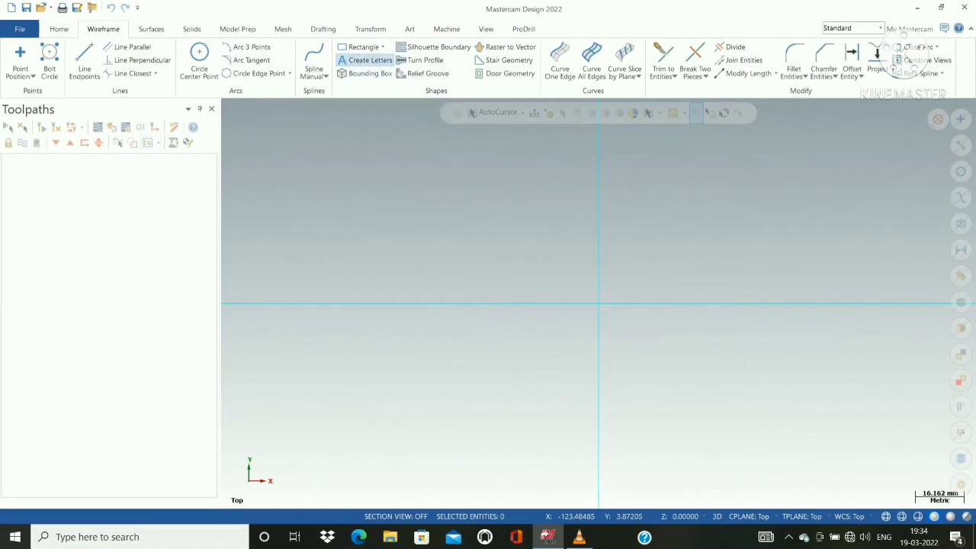
Enter the two-word name in Create Letters and preview it at height 16.0.
click(369, 60)
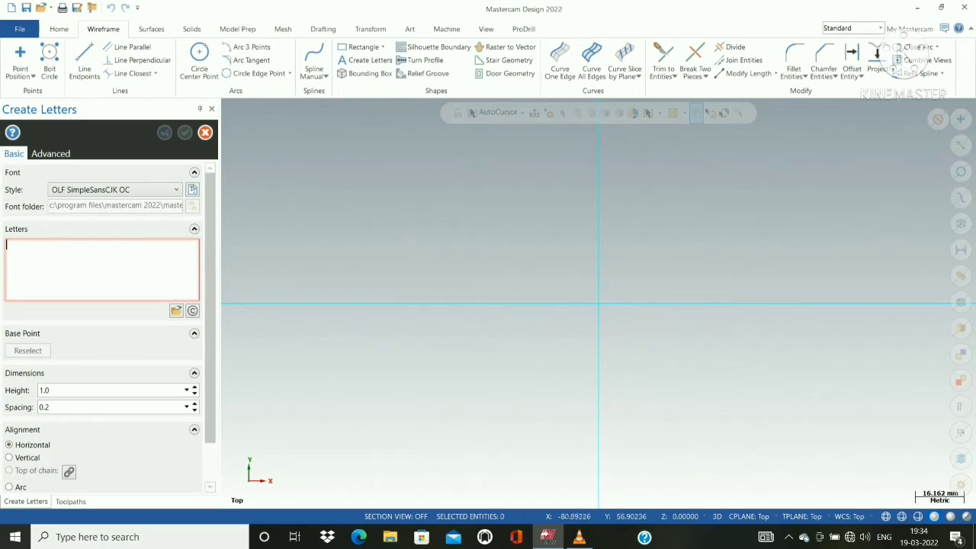
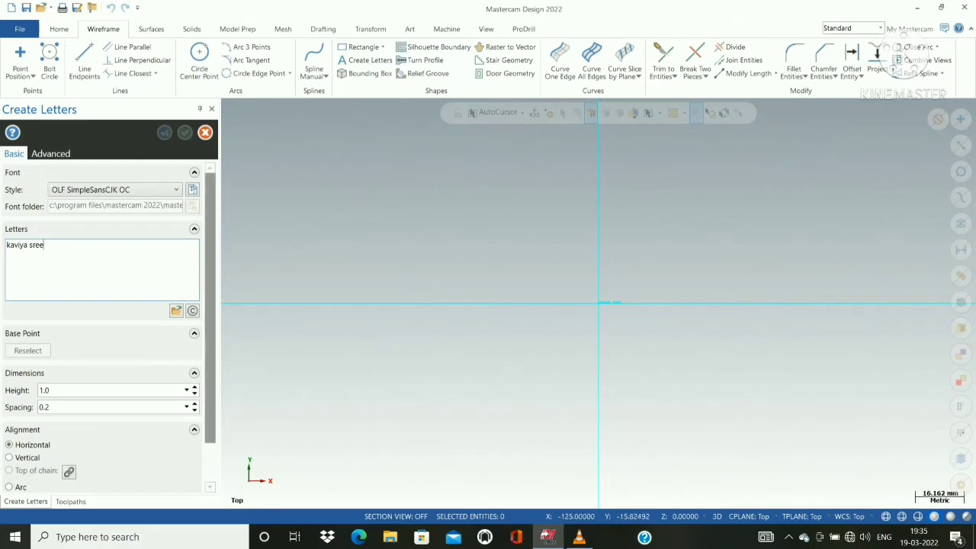
click(195, 386)
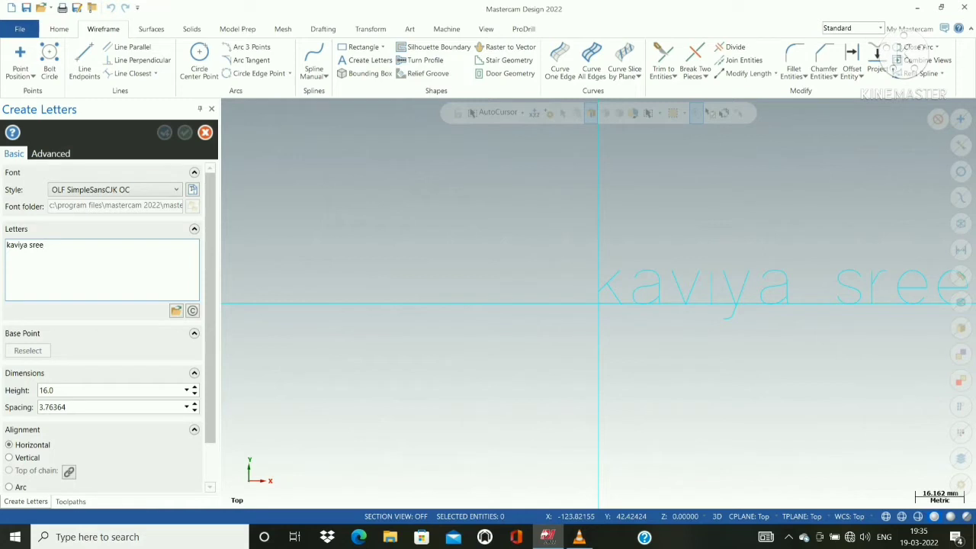
Try Mastercam (Box) Font with 4.76364 letter spacing, then cancel the lettering.
click(115, 189)
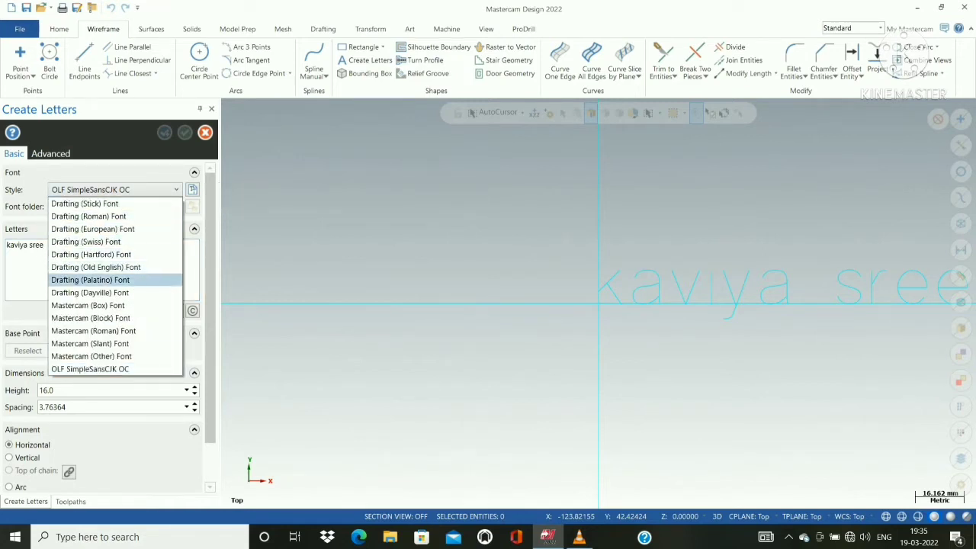
key(Return)
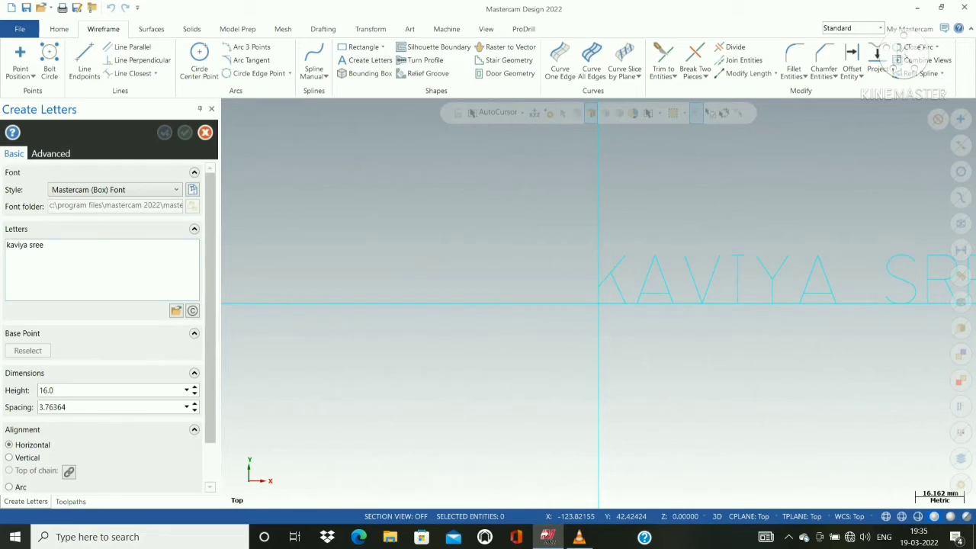
click(194, 403)
click(194, 403)
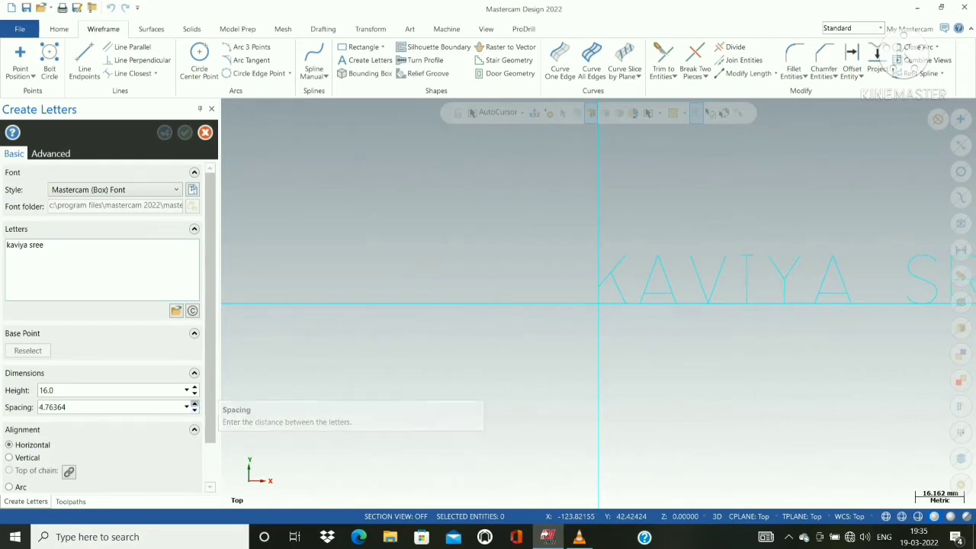
click(194, 403)
click(194, 403)
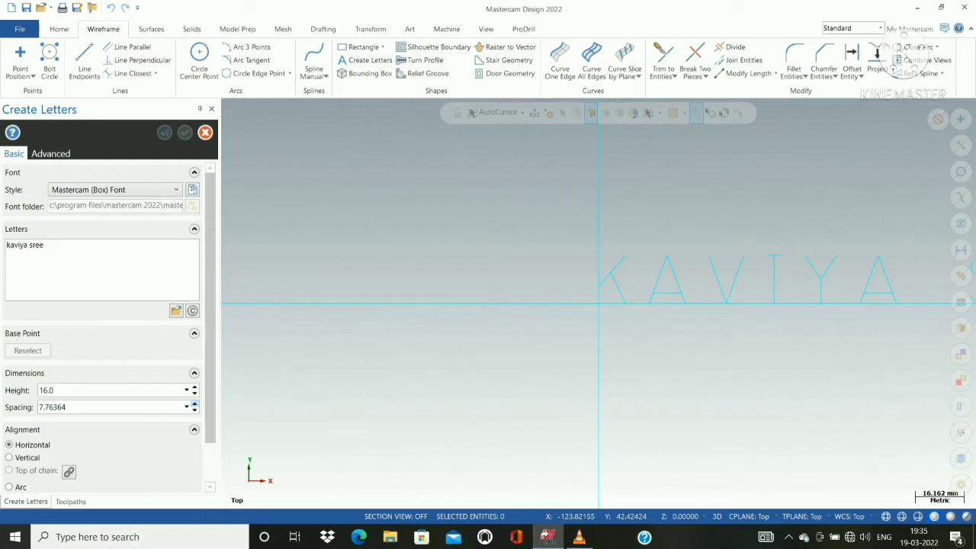
click(194, 403)
click(194, 411)
click(195, 411)
click(195, 411)
click(194, 411)
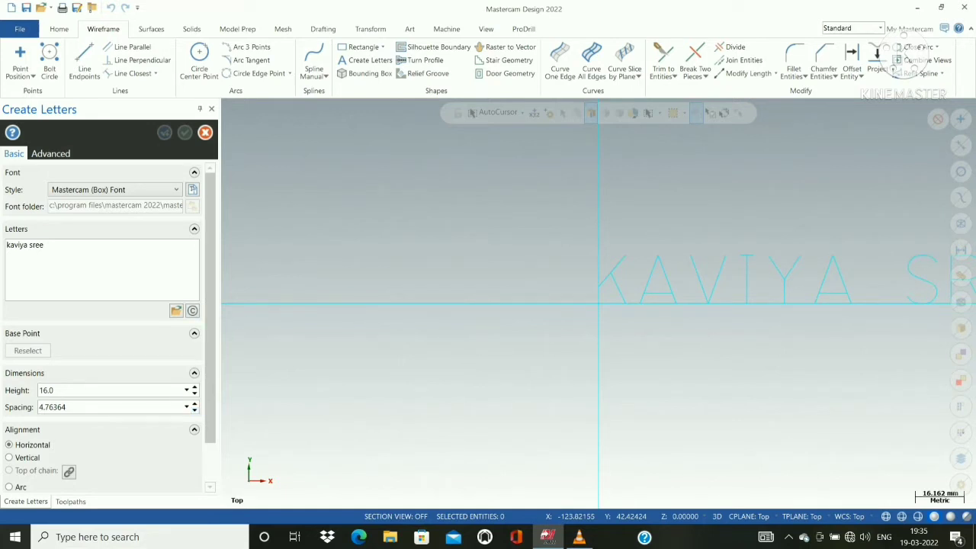
click(206, 132)
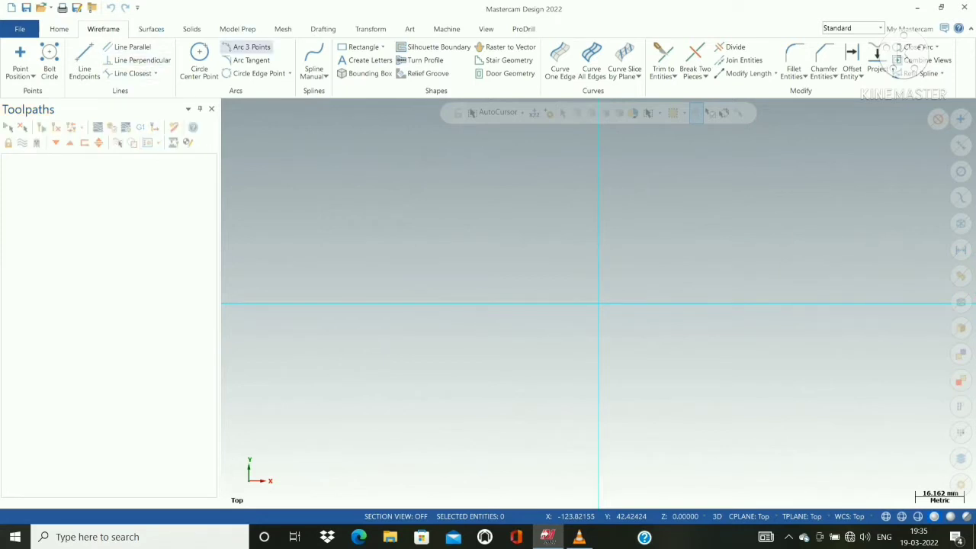
Place the name left of the origin, delete the extra 'i', and accept it as Box Font geometry.
click(366, 60)
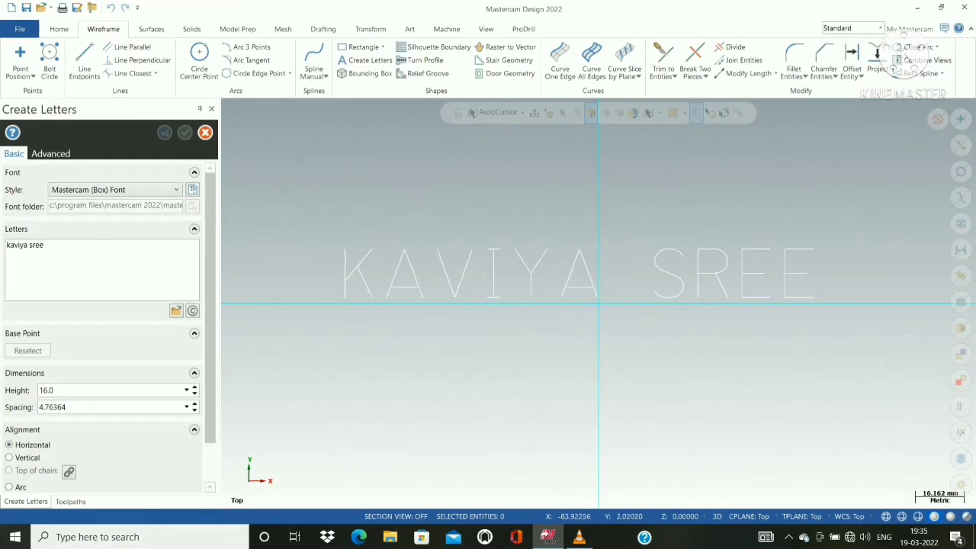
click(342, 302)
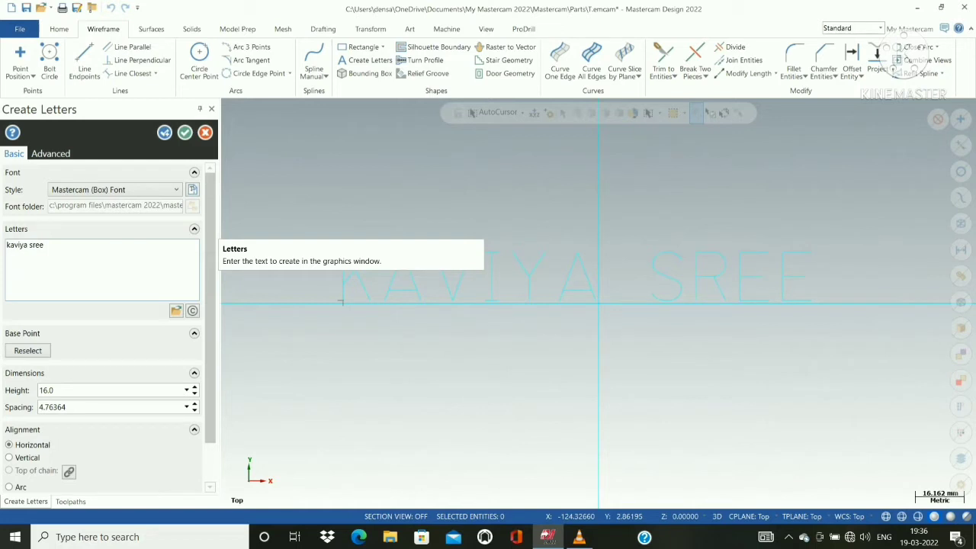
key(BackSpace)
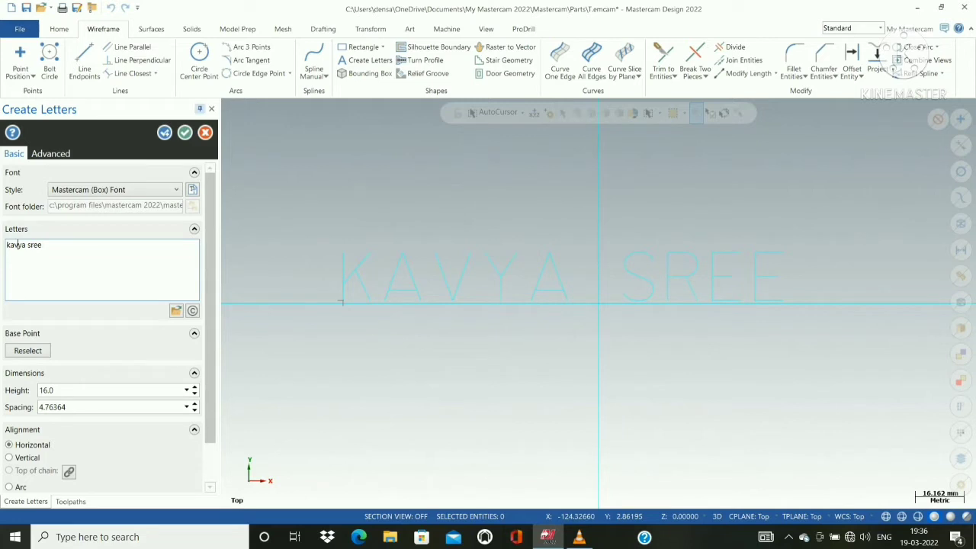
click(185, 133)
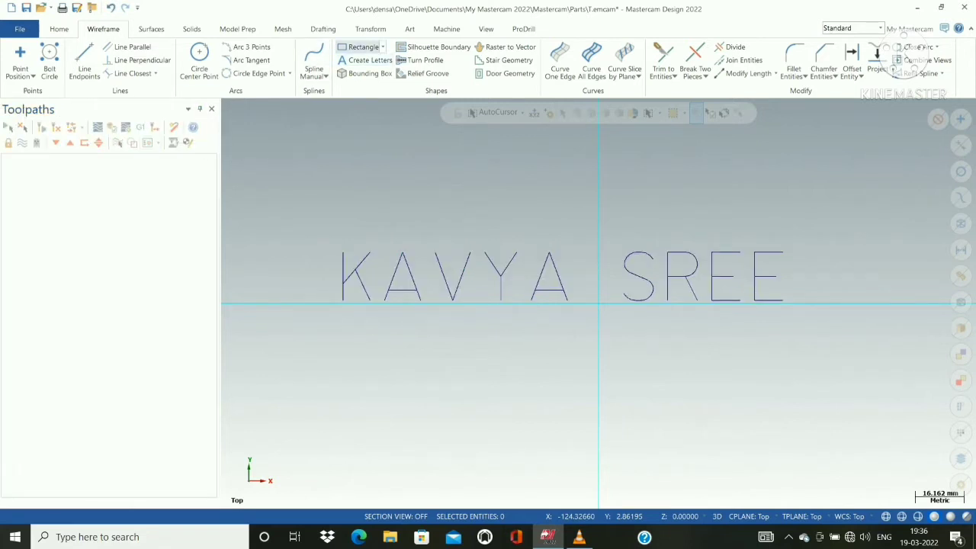
Draw a rectangle of about 175 by 35 around the lettering using Rectangular Shapes.
click(366, 47)
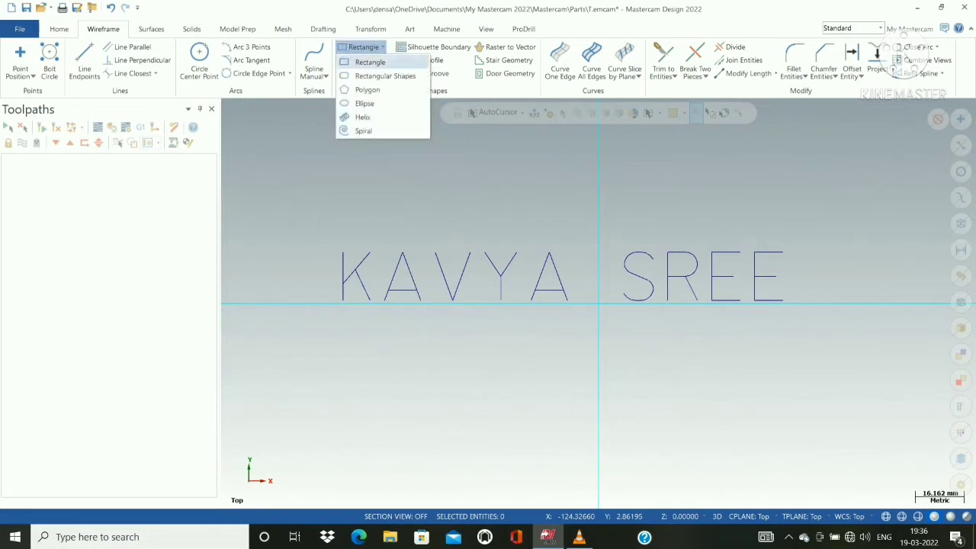
click(370, 62)
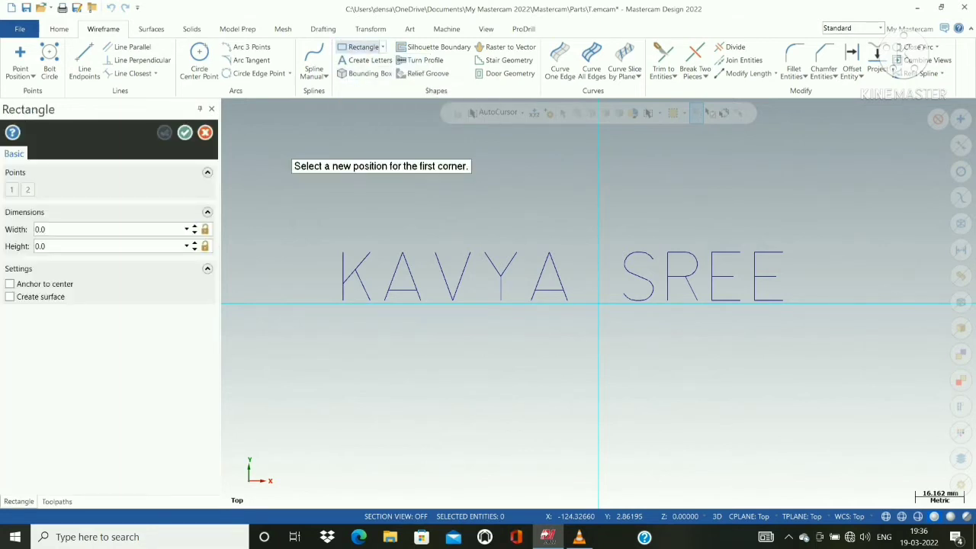
click(364, 48)
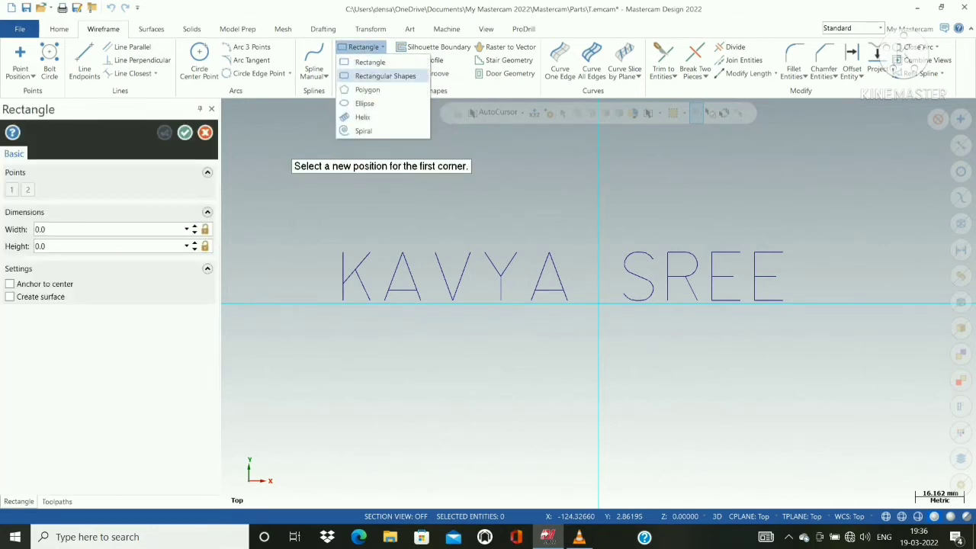
click(385, 75)
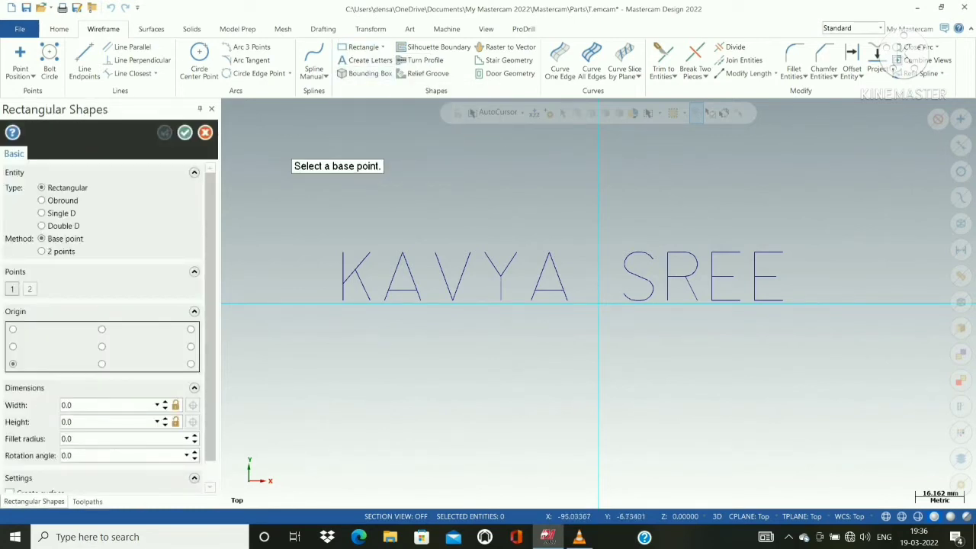
click(311, 323)
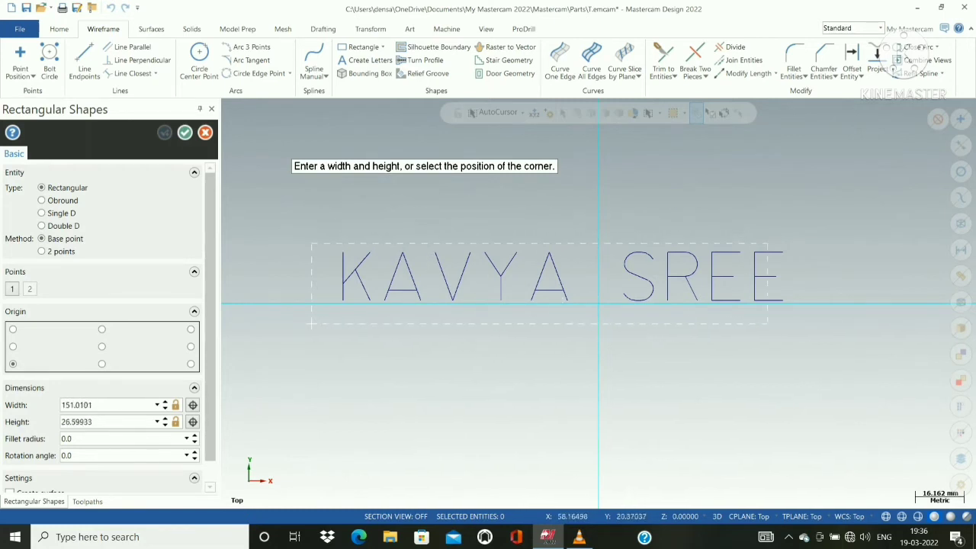
click(839, 219)
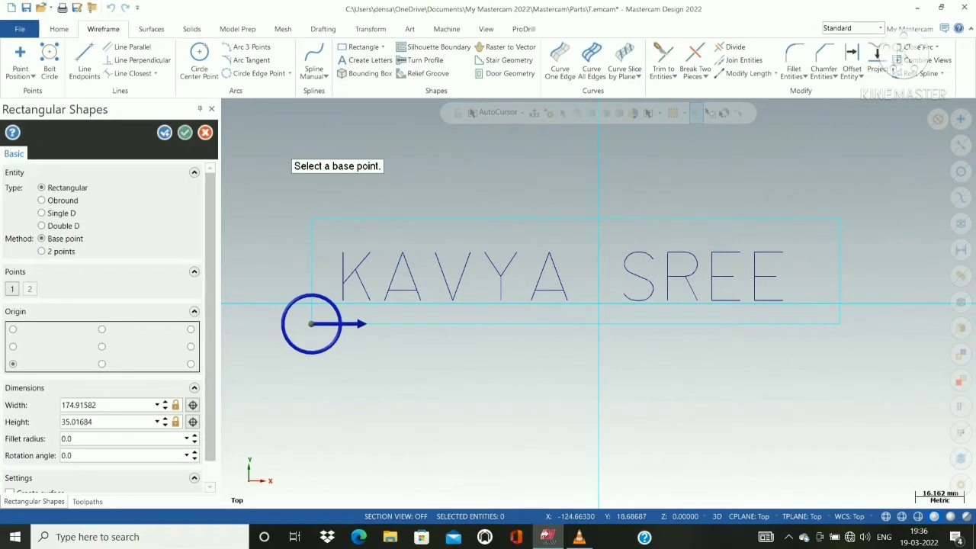
click(184, 132)
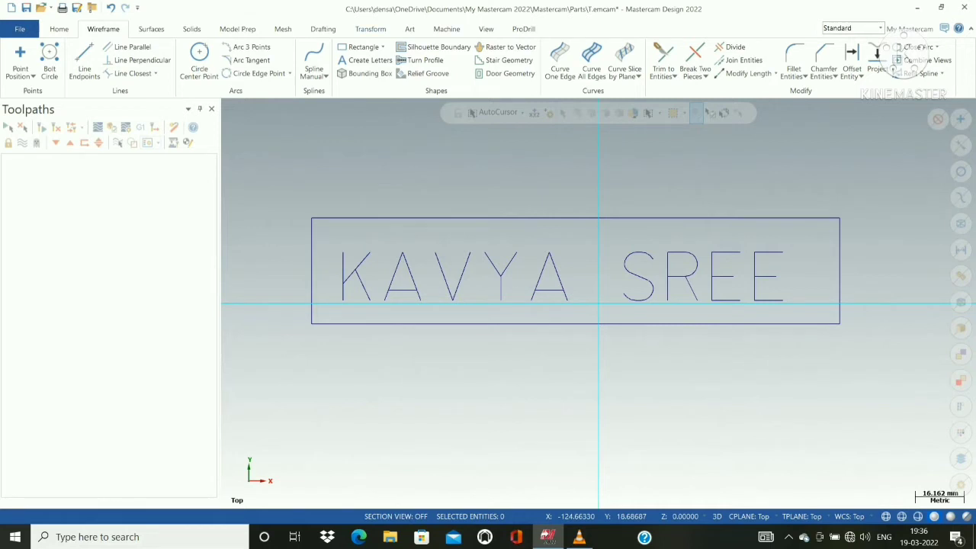
click(486, 28)
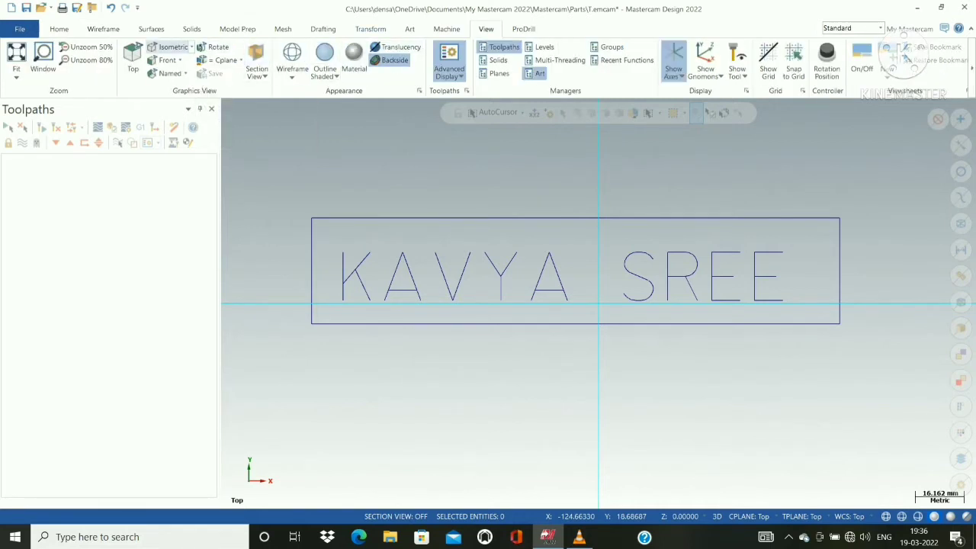
click(169, 47)
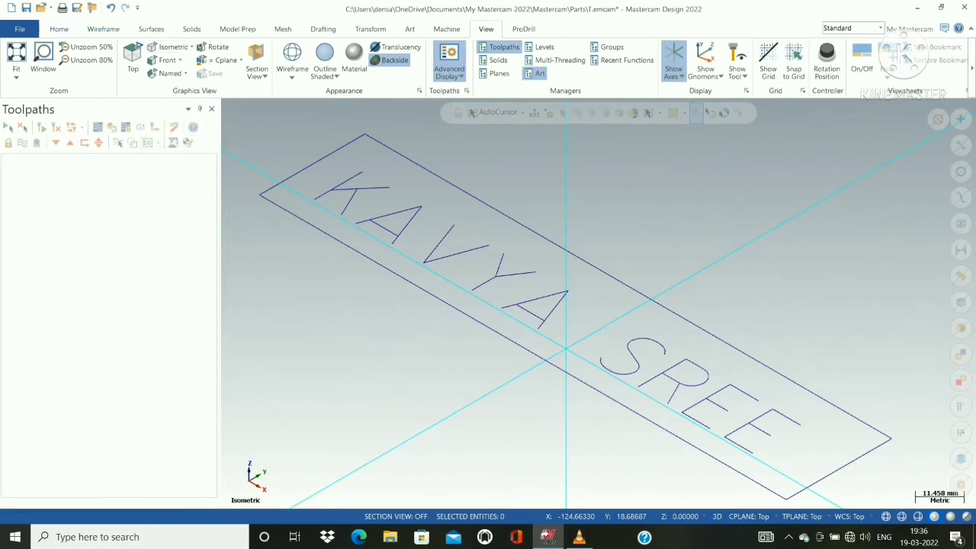
click(191, 28)
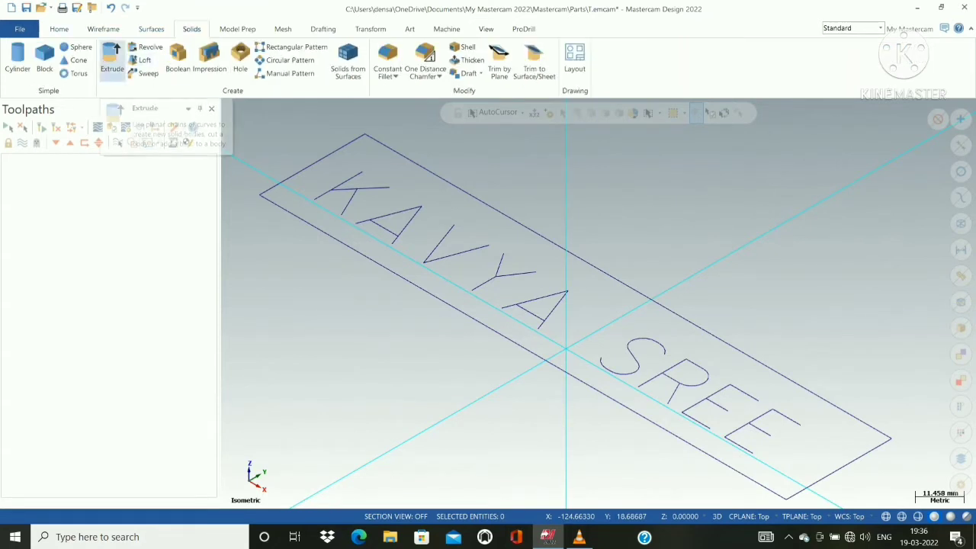
click(112, 61)
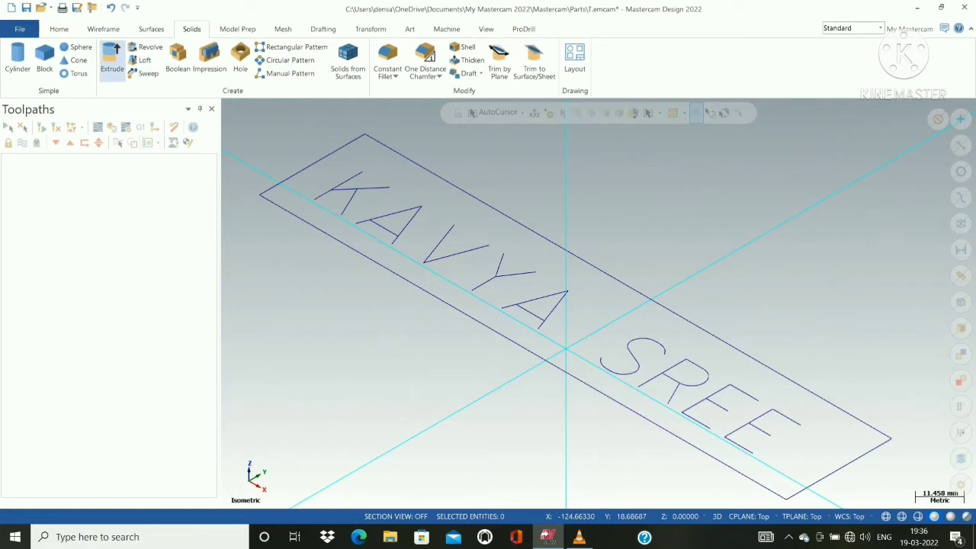
click(458, 309)
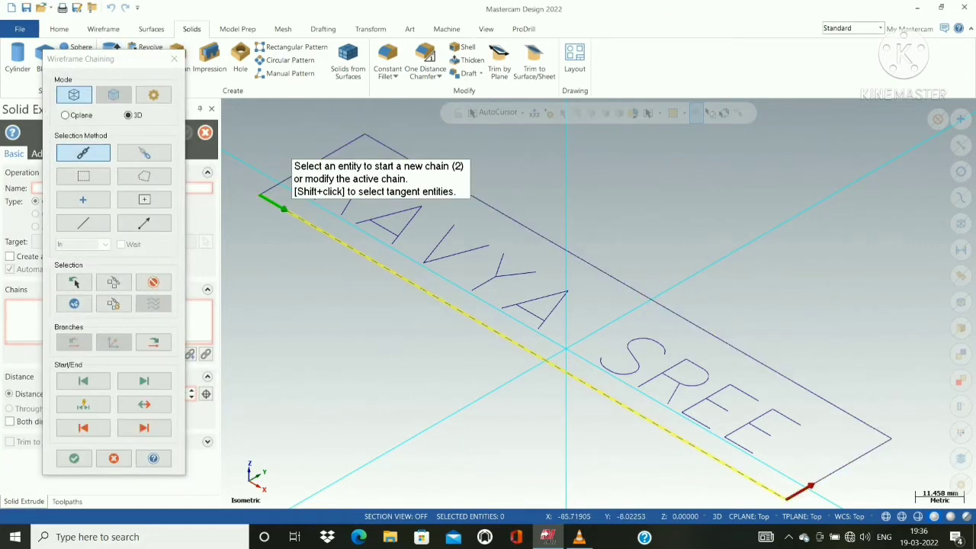
key(Return)
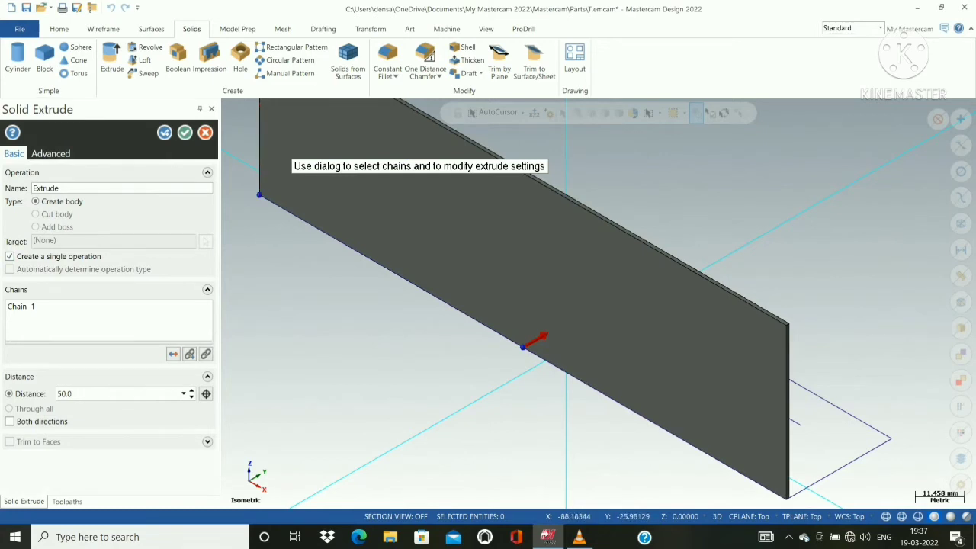
click(191, 397)
click(192, 396)
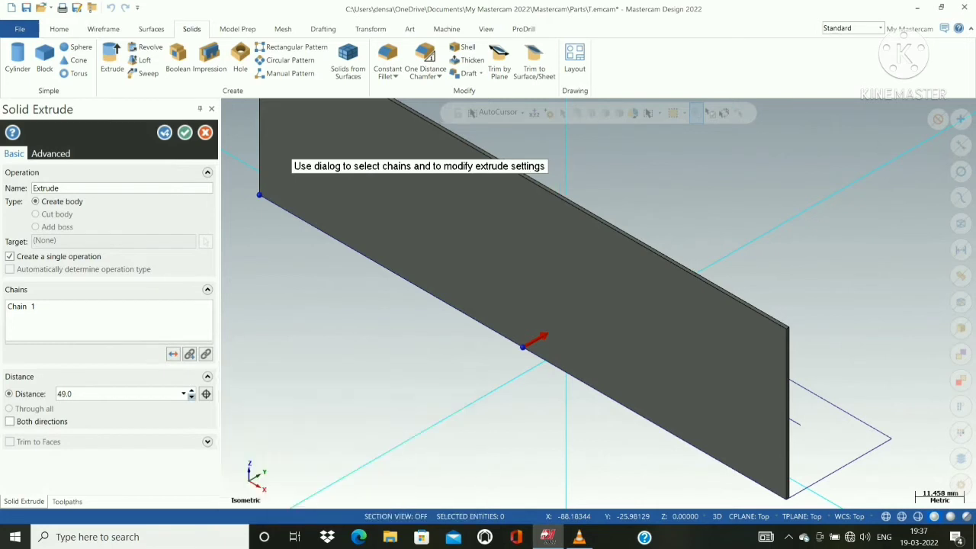
drag(192, 396, 192, 396)
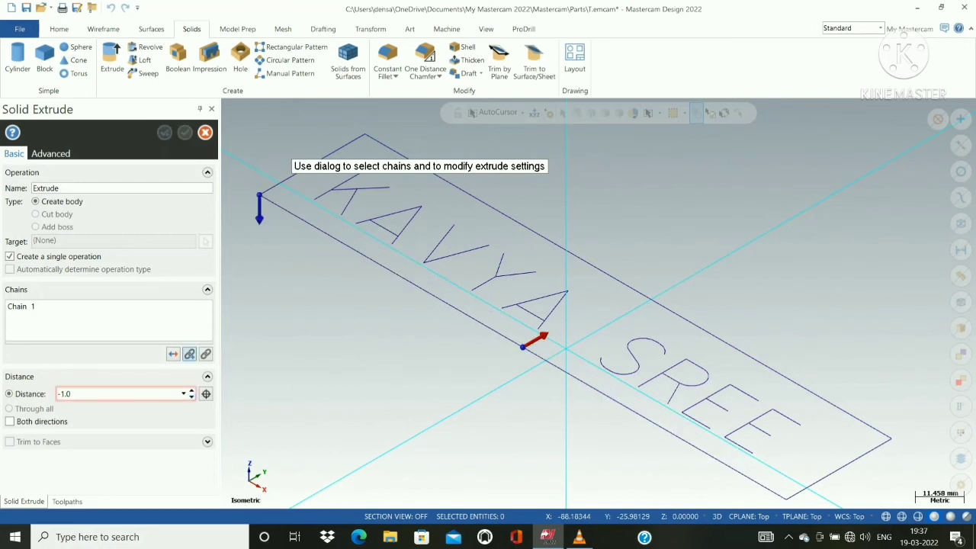
click(205, 132)
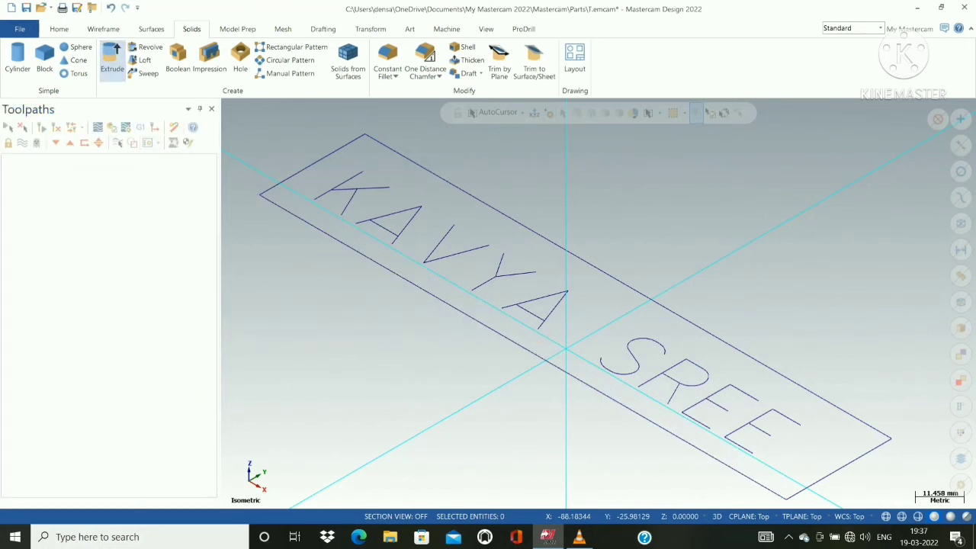
Attempt a solid extrude of the rectangle outline at -17 distance, which is rejected as invalid.
click(112, 57)
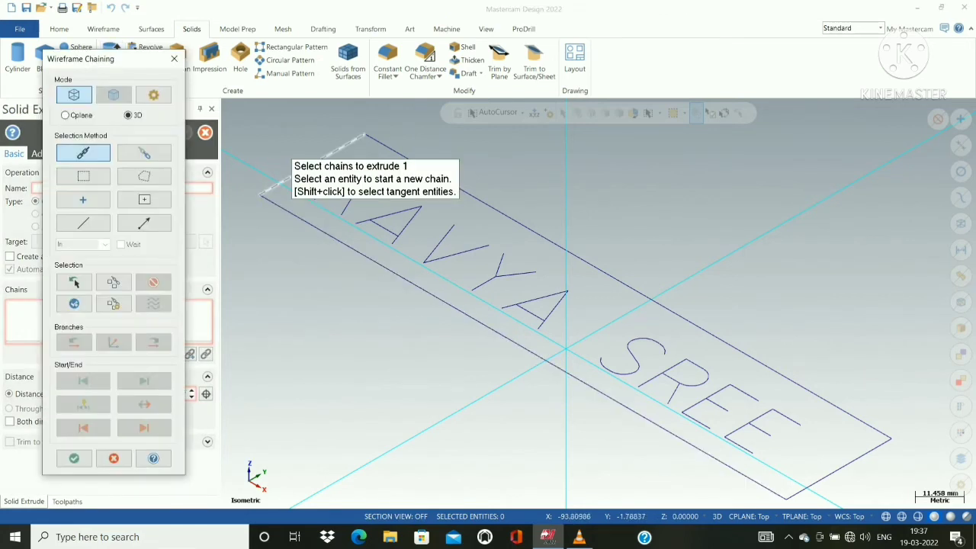
click(364, 137)
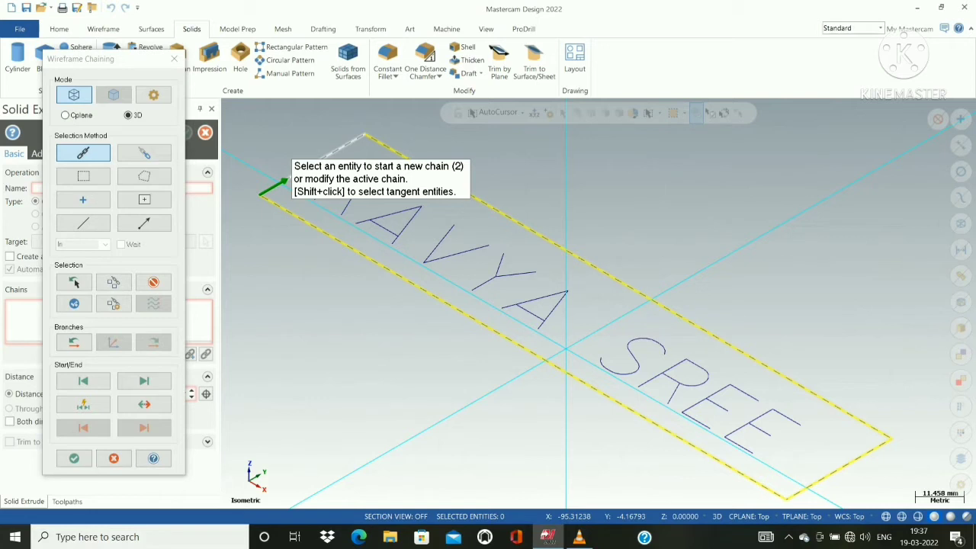
click(73, 458)
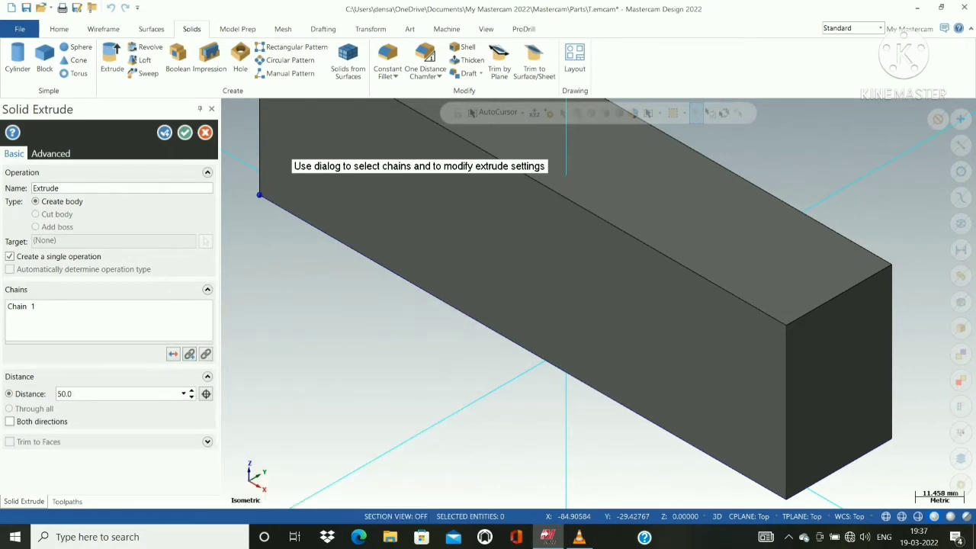
key(Down)
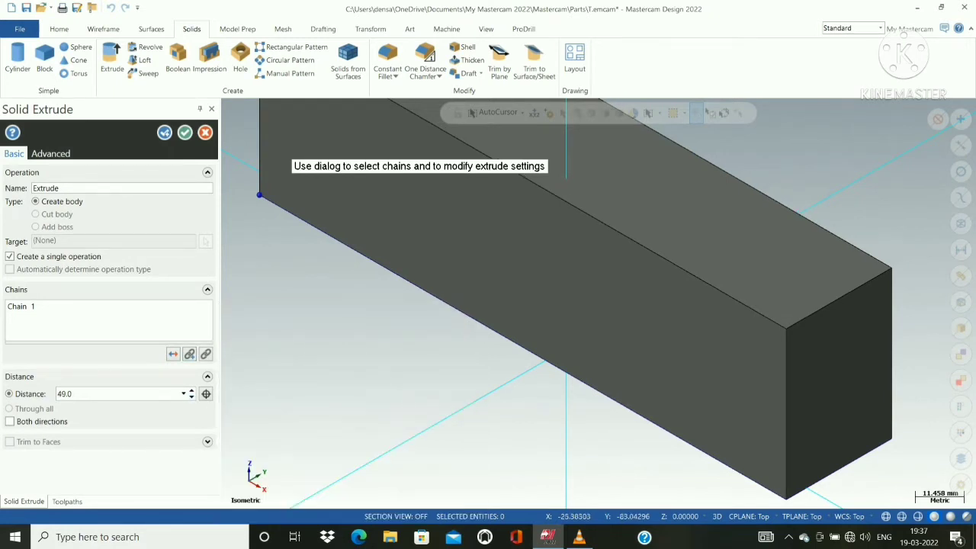
key(Down)
key(Down)
key(Down)
key(Down)
key(Down)
key(Down)
key(Down)
key(Down)
key(Down)
key(Down)
key(Down)
key(Down)
key(Down)
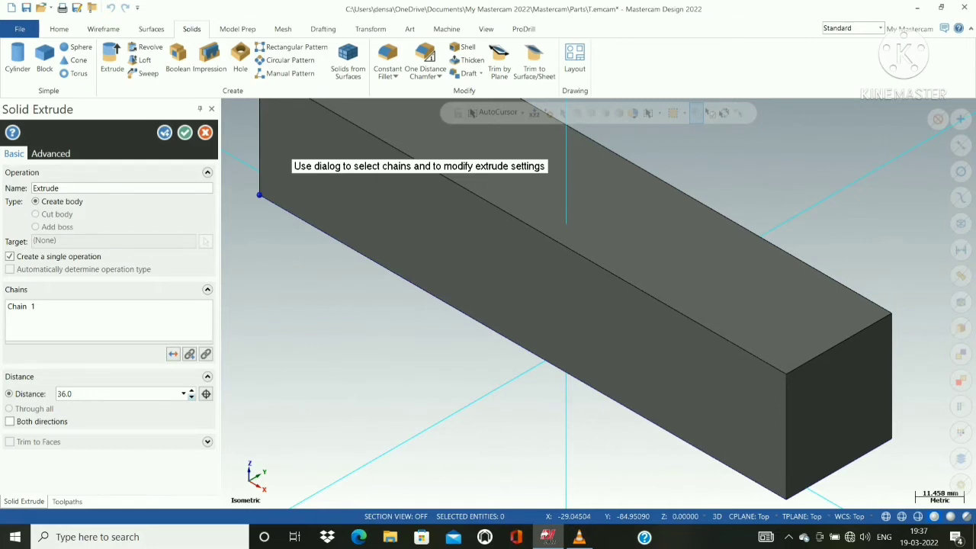
key(Down)
key(Down)
key(Down)
key(Down)
key(Down)
key(Down)
key(Down)
key(Down)
key(Down)
key(Down)
key(Down)
key(Down)
key(Down)
key(Down)
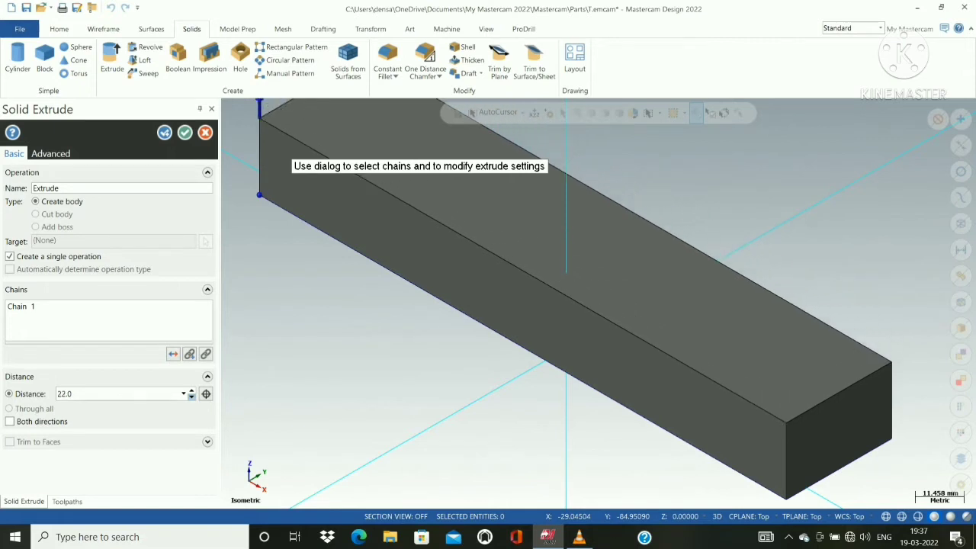
key(Down)
key(Down)
key(Down)
key(Down)
key(Down)
key(Down)
key(Down)
key(Down)
key(Down)
key(Down)
key(Down)
key(Down)
key(Down)
key(Down)
key(Down)
key(Down)
key(Down)
key(Down)
key(Down)
key(Down)
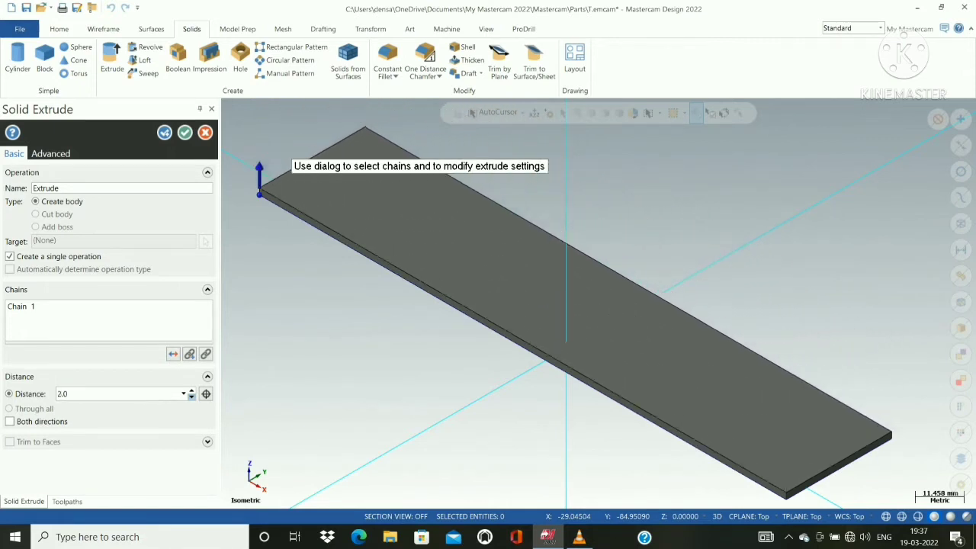
key(Down)
key(Down)
key(Down)
key(Down)
key(Down)
key(Down)
key(Down)
key(Down)
key(Down)
key(Down)
key(Down)
key(Down)
key(Down)
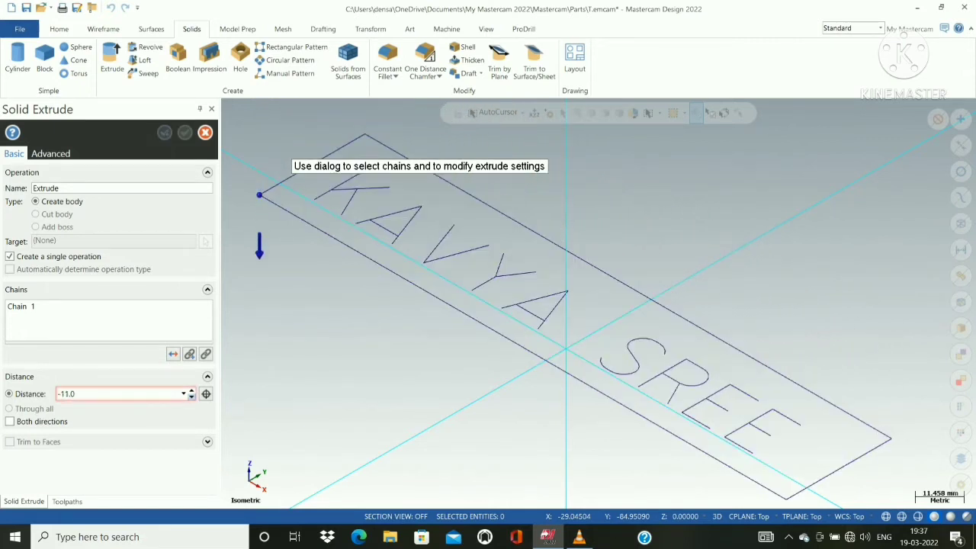
key(Down)
key(Down)
key(Down)
key(Down)
key(Down)
key(Down)
key(Return)
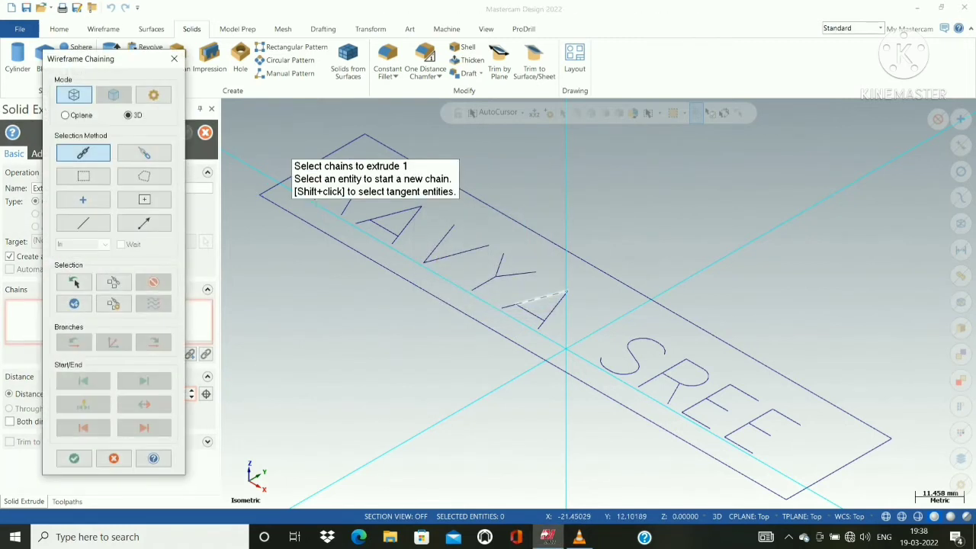
Rechain the outer rectangle, then cancel Solid Extrude without creating a solid.
click(427, 290)
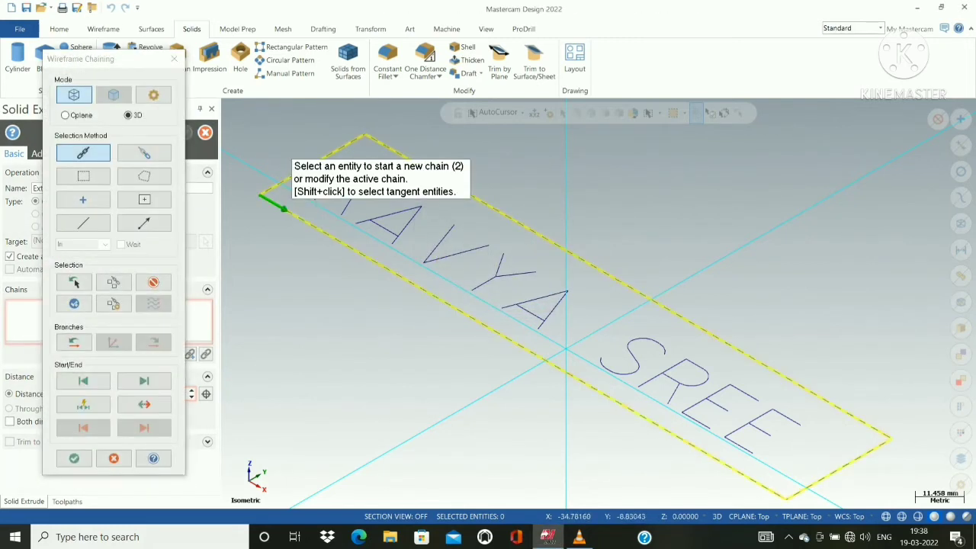
key(Return)
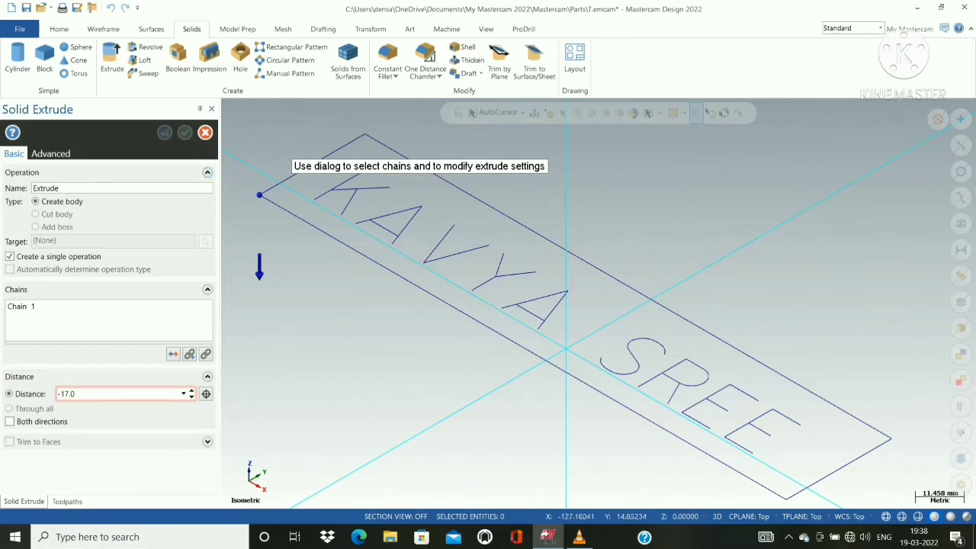
key(Escape)
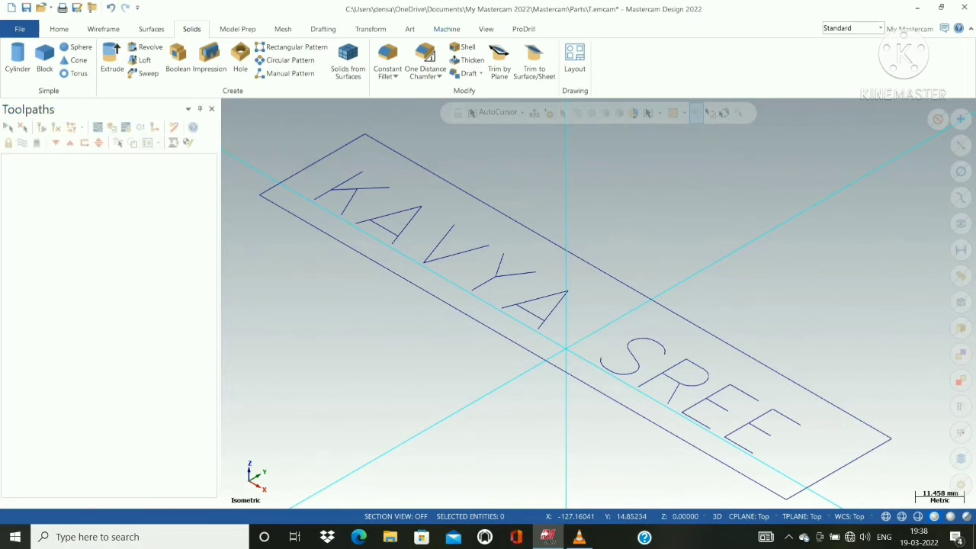
Add the default mill machine definition to create Machine Group-1.
click(446, 29)
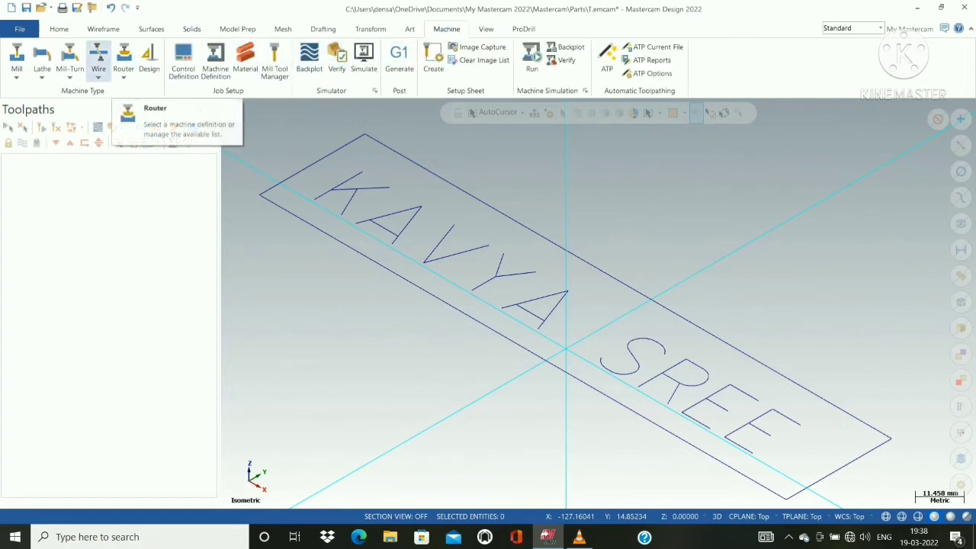
click(16, 65)
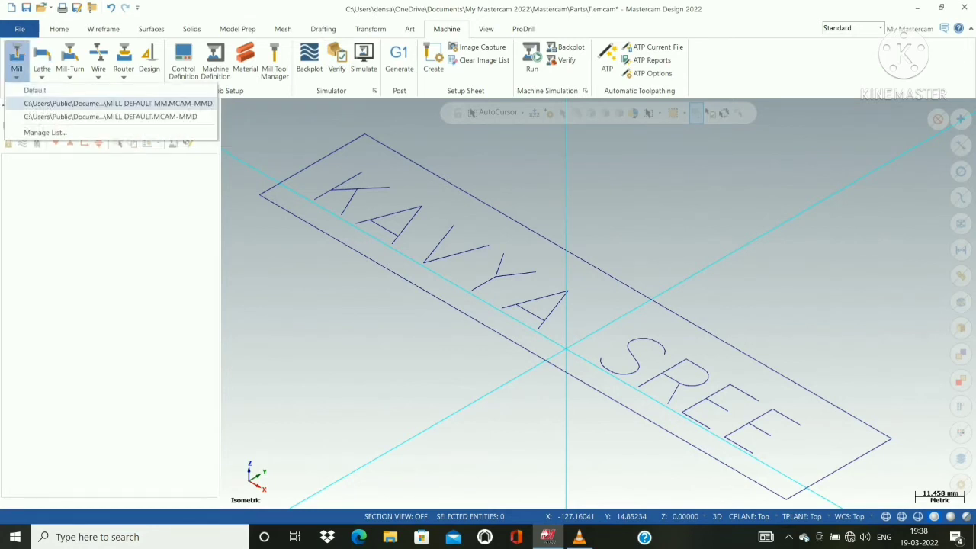
click(34, 90)
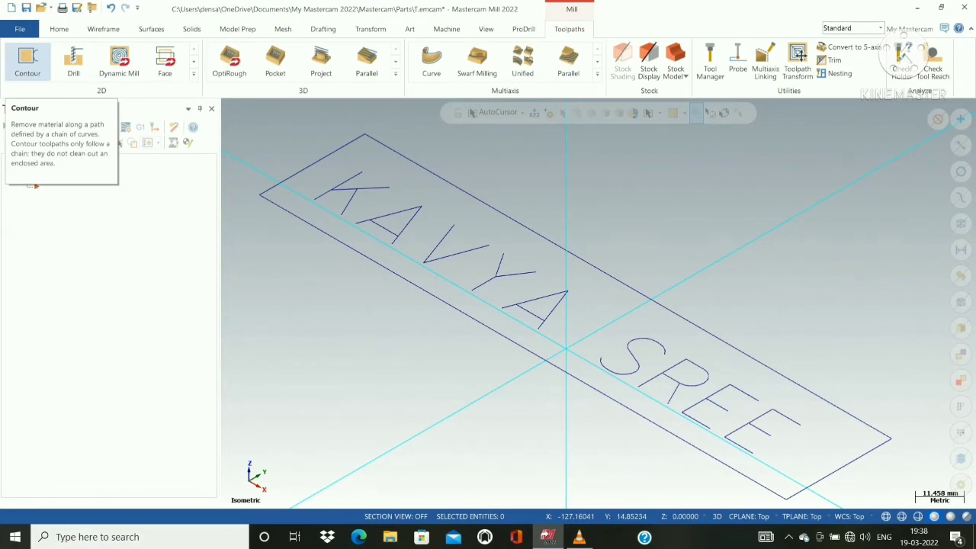
Start a new Contour toolpath and switch to Top view.
click(28, 61)
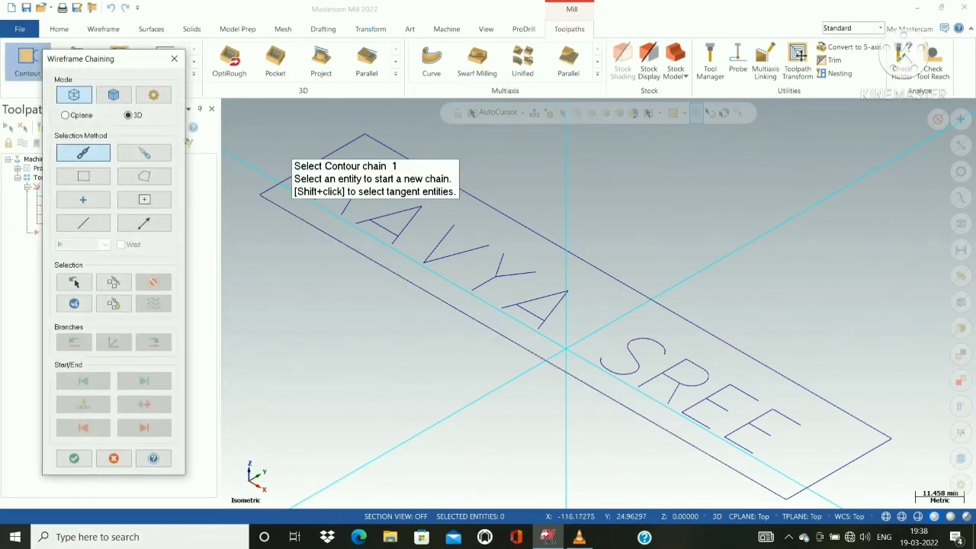
click(485, 29)
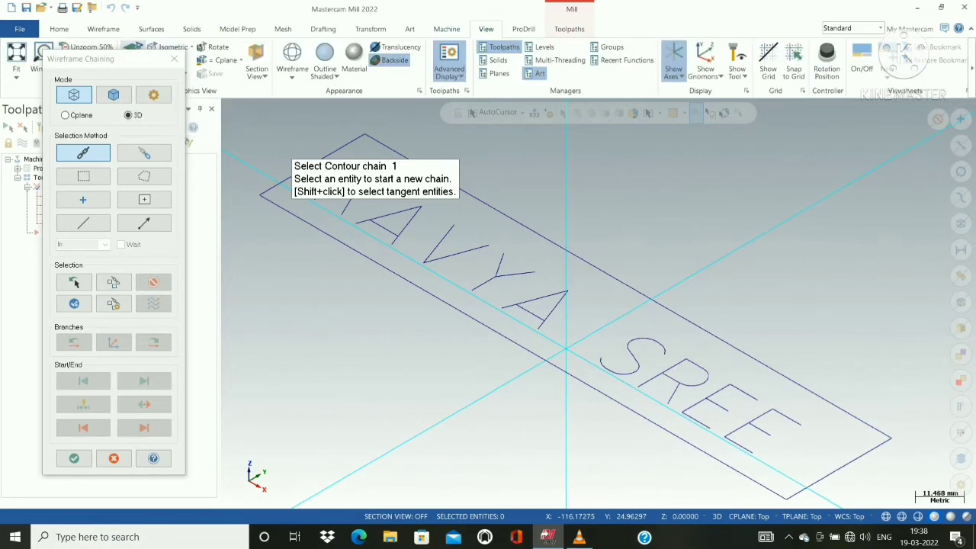
click(134, 47)
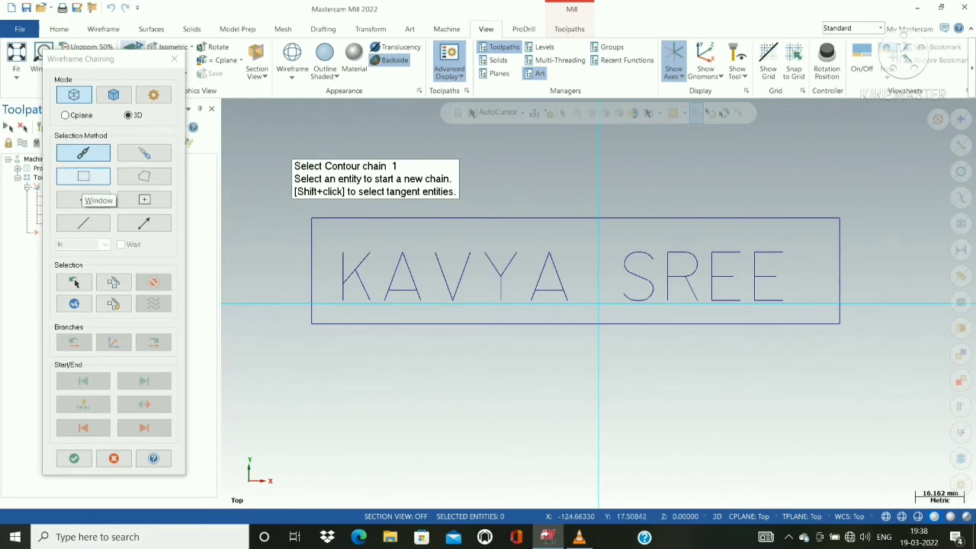
Window-select the lettering and chain all 28 letter outlines starting from the K.
click(83, 176)
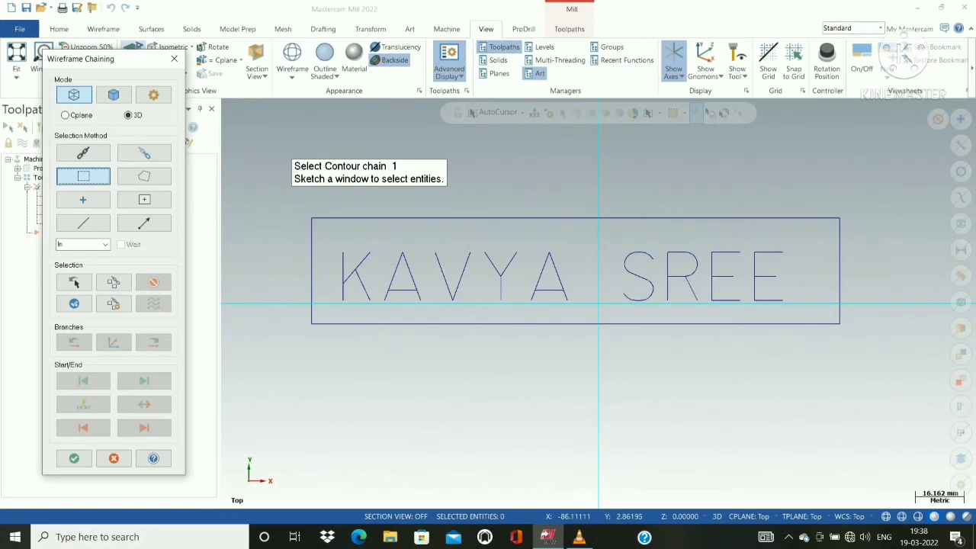
mouse_move(330, 316)
mouse_down()
mouse_move(343, 258)
mouse_move(379, 237)
mouse_move(569, 256)
mouse_move(652, 231)
mouse_move(791, 236)
mouse_up()
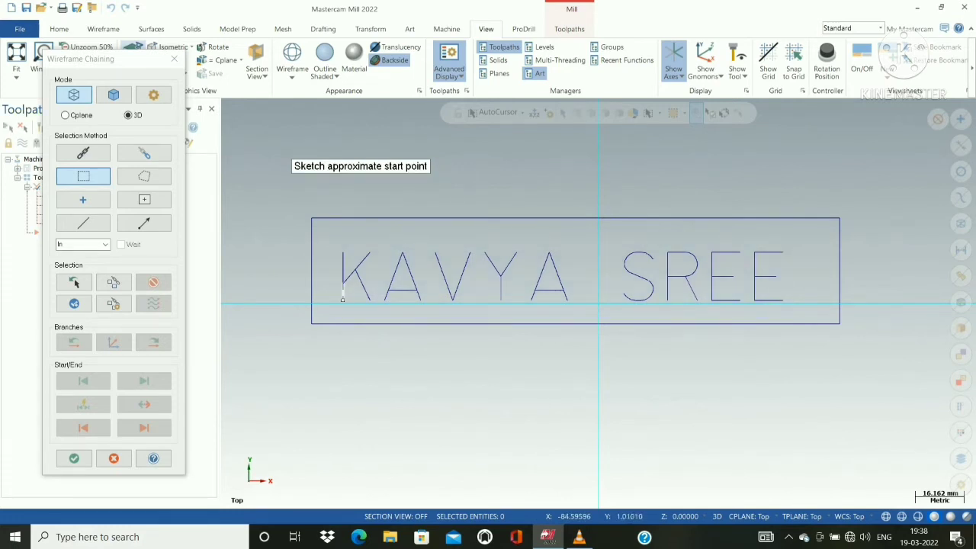
click(342, 299)
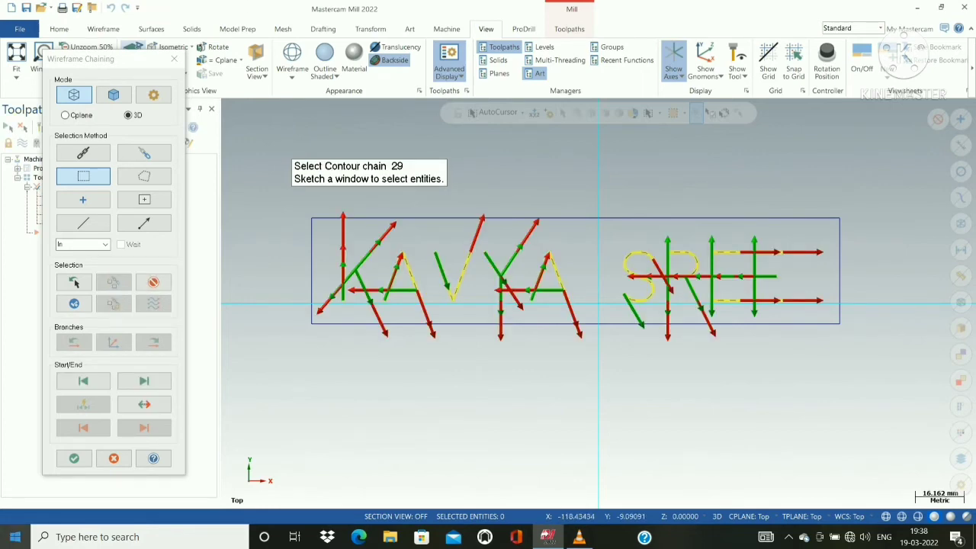
click(74, 458)
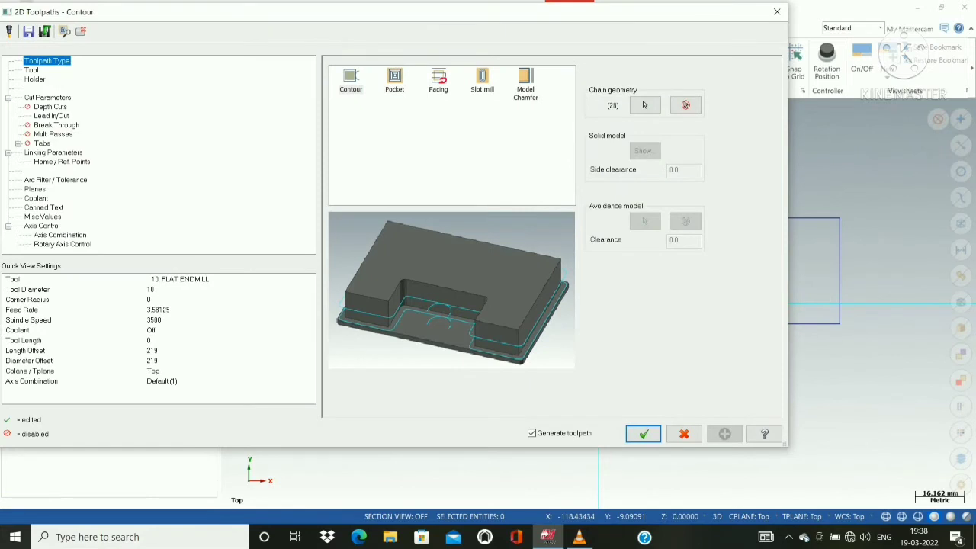
On the Tool page, apply the tool list filter, then begin creating a new tool.
key(Down)
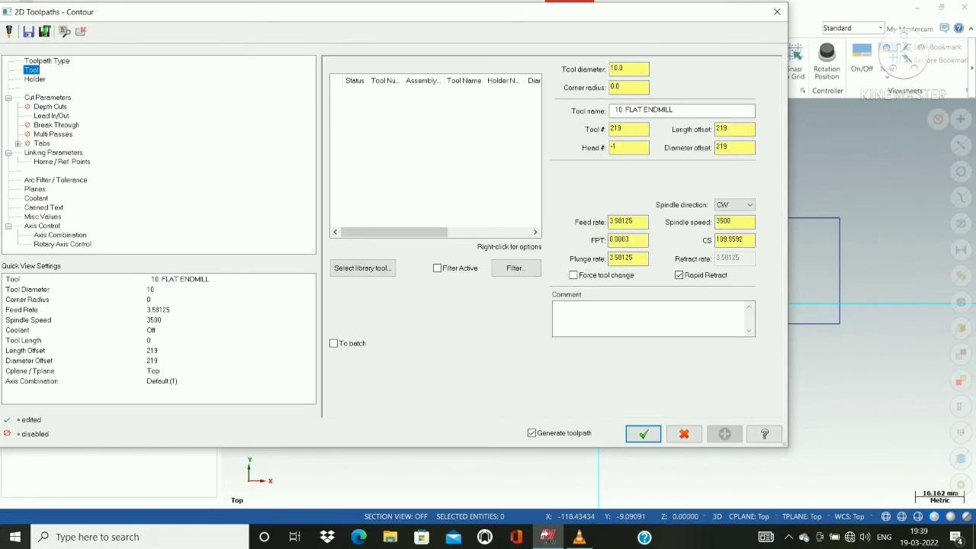
click(516, 268)
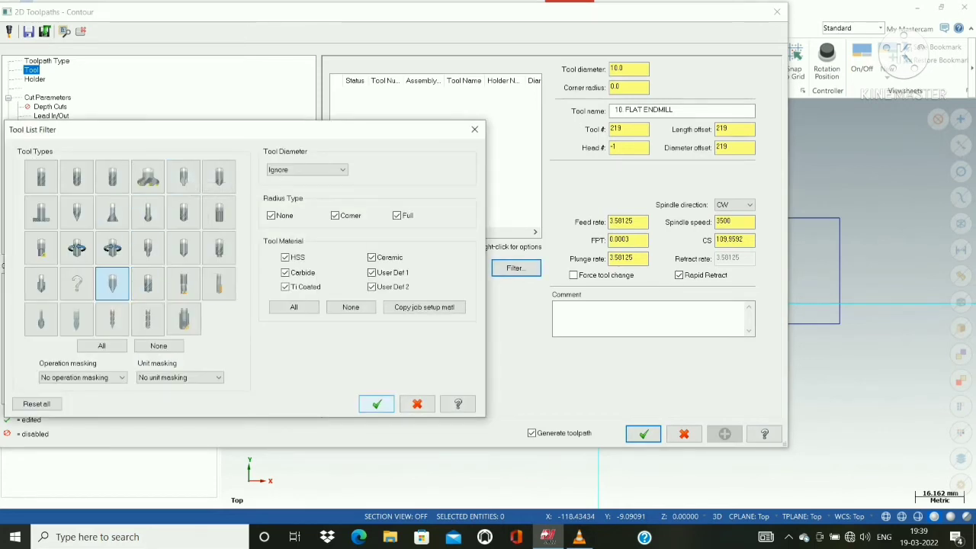
click(377, 404)
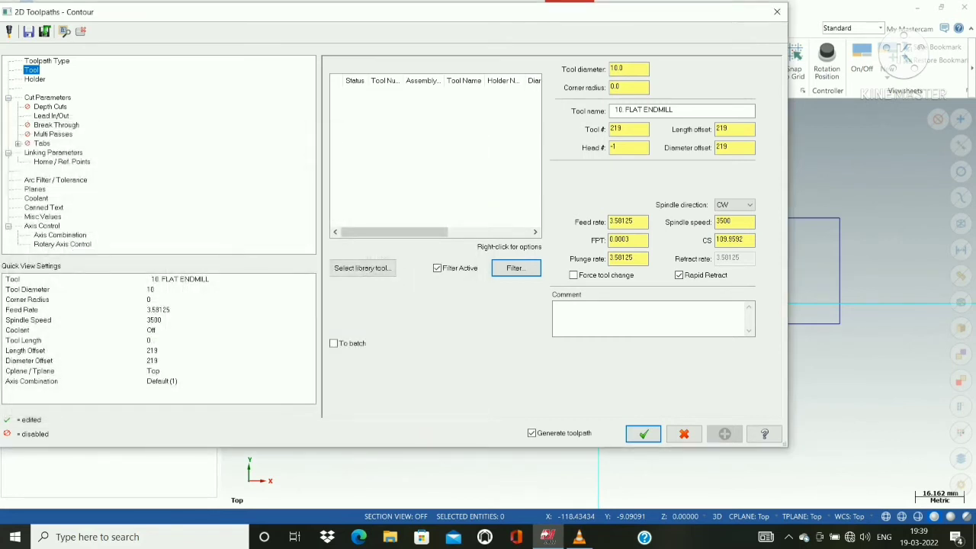
click(362, 268)
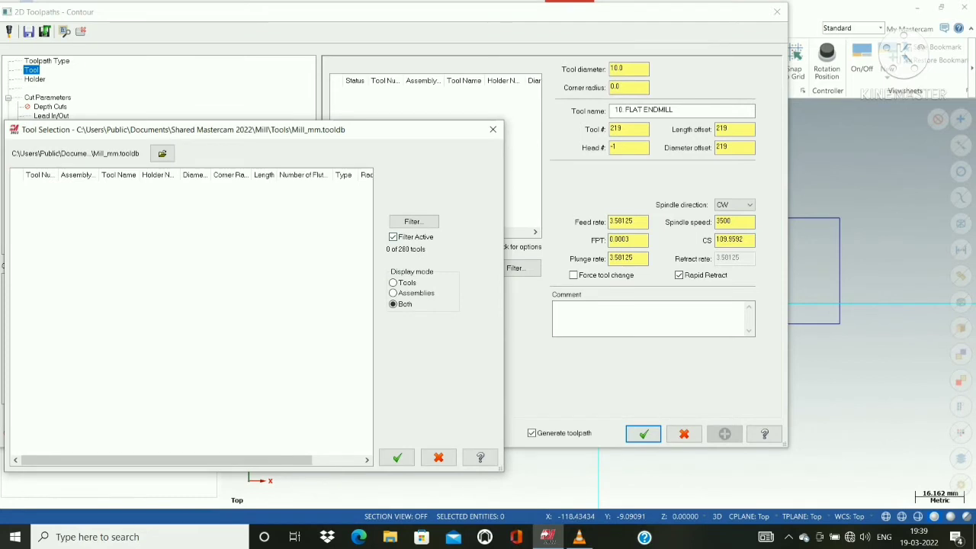
click(492, 129)
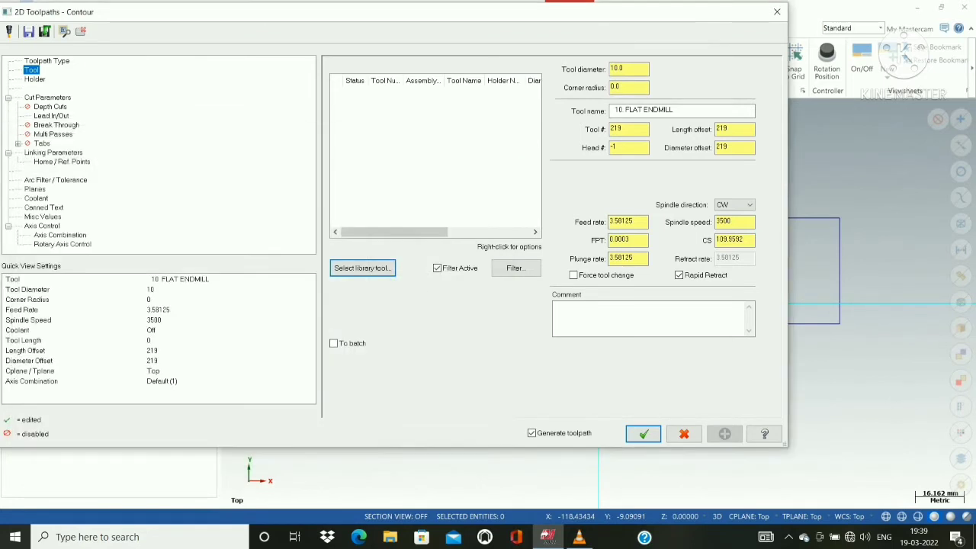
right_click(487, 123)
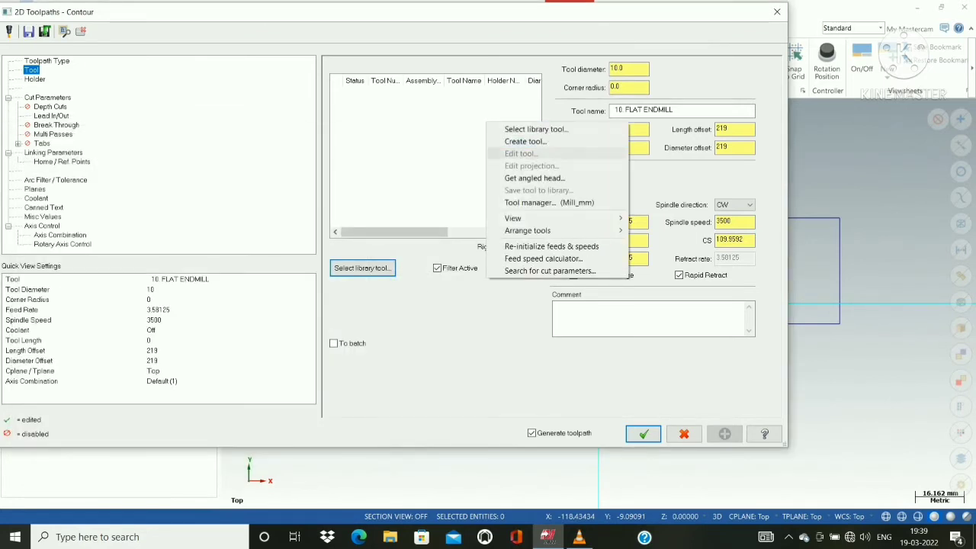
click(526, 141)
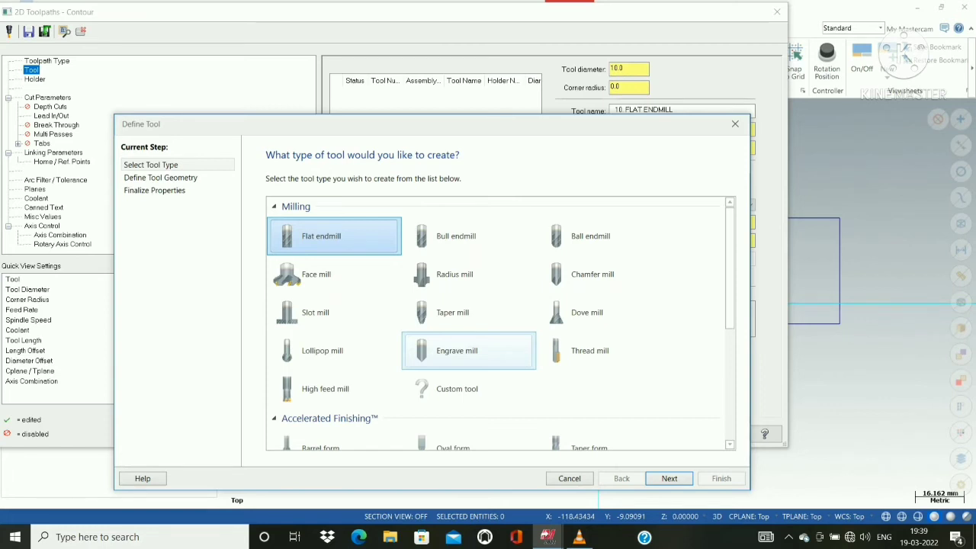
Create a 6 mm engrave mill, '6 Engraving Bit', and move to Cut Parameters.
click(457, 350)
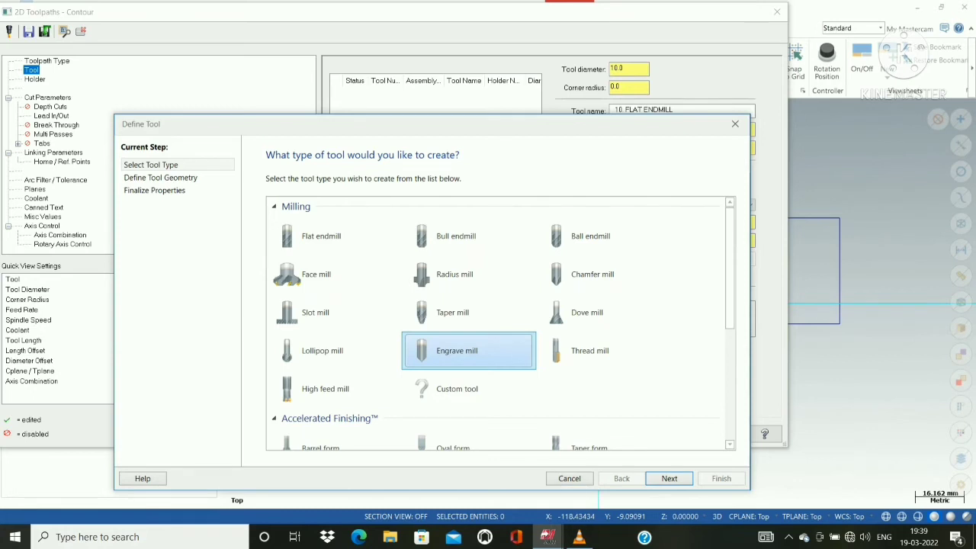
click(668, 478)
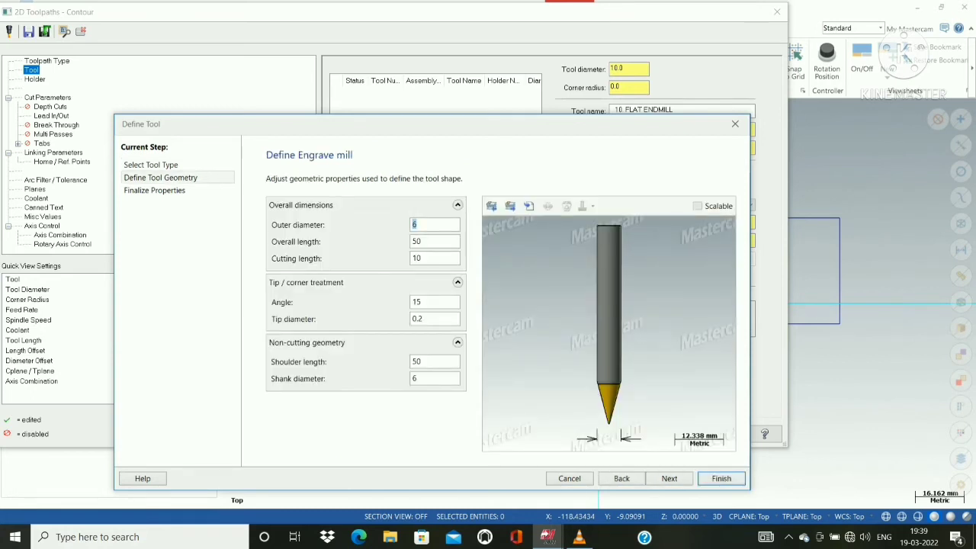
click(721, 478)
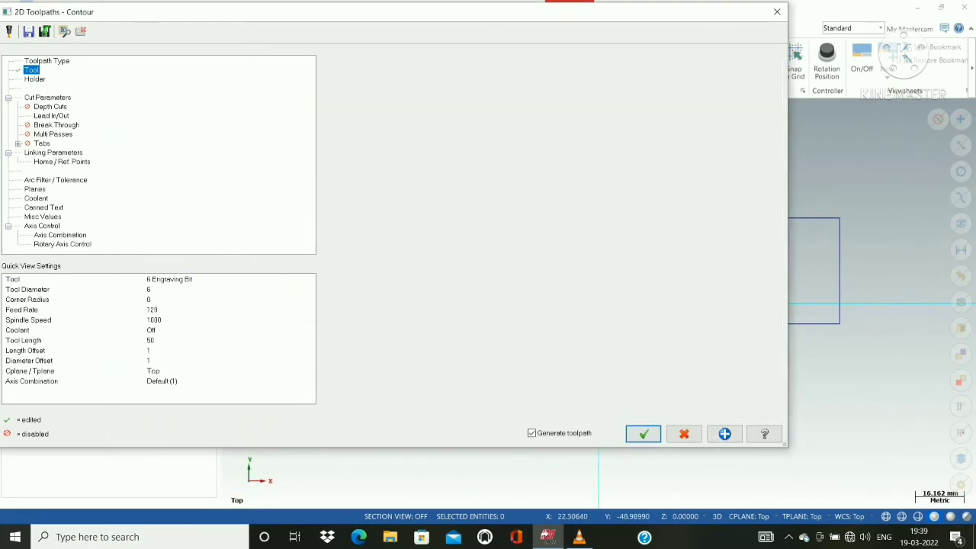
key(Down)
key(Down)
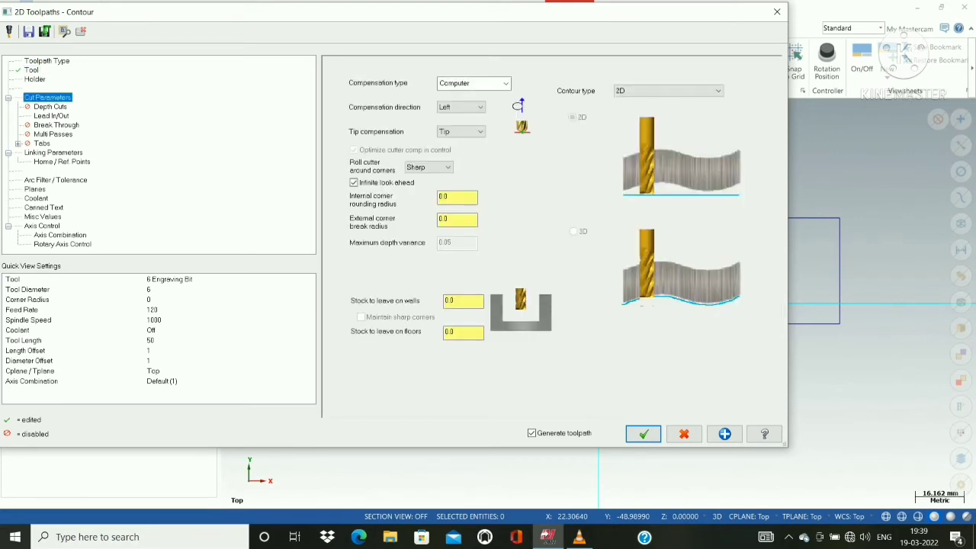
Set the contour's compensation type to Off and compensation direction to Right.
click(505, 83)
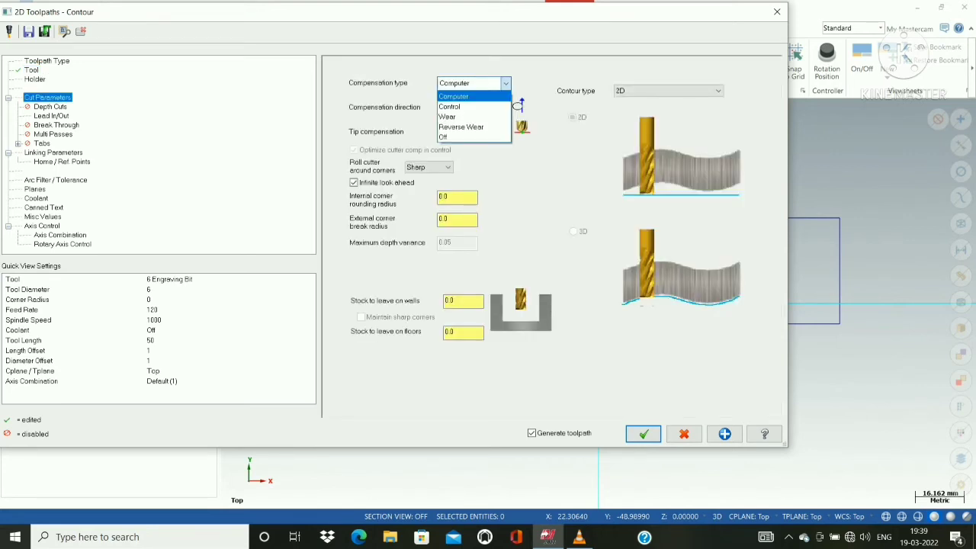
key(Down)
key(Down)
key(Down)
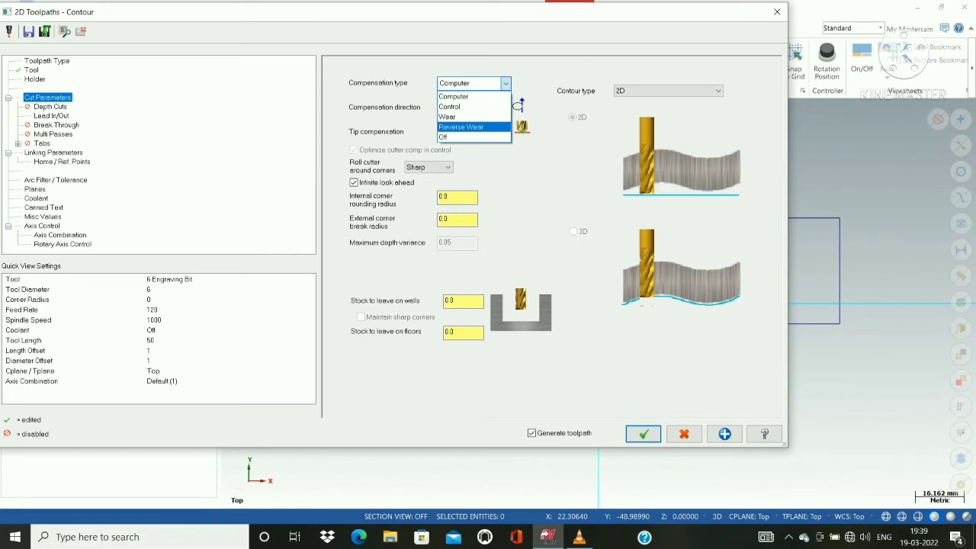
key(Down)
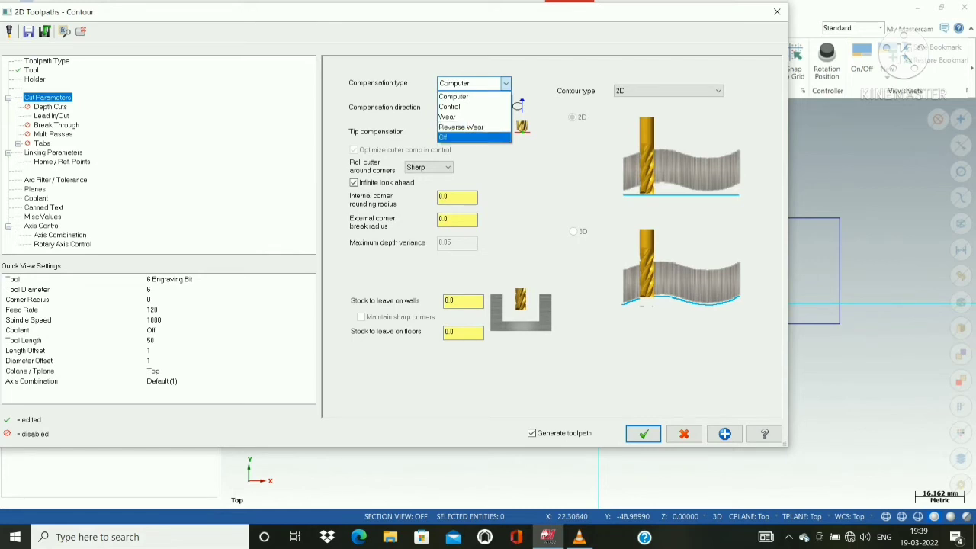
key(Return)
click(460, 106)
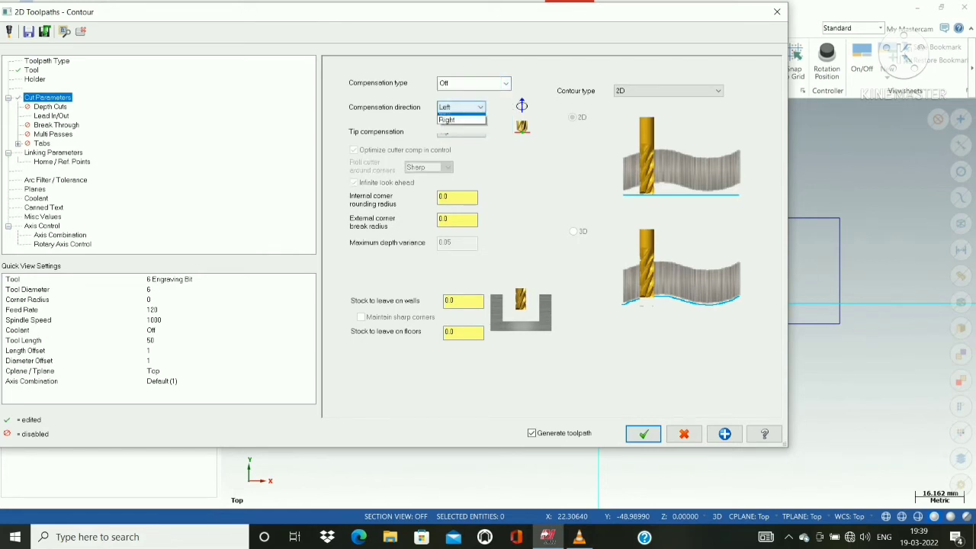
key(Down)
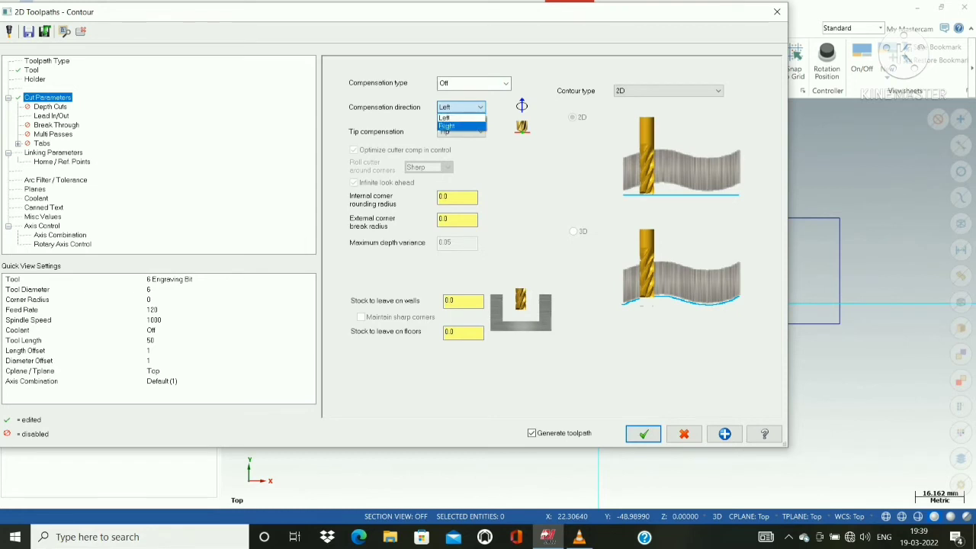
key(Return)
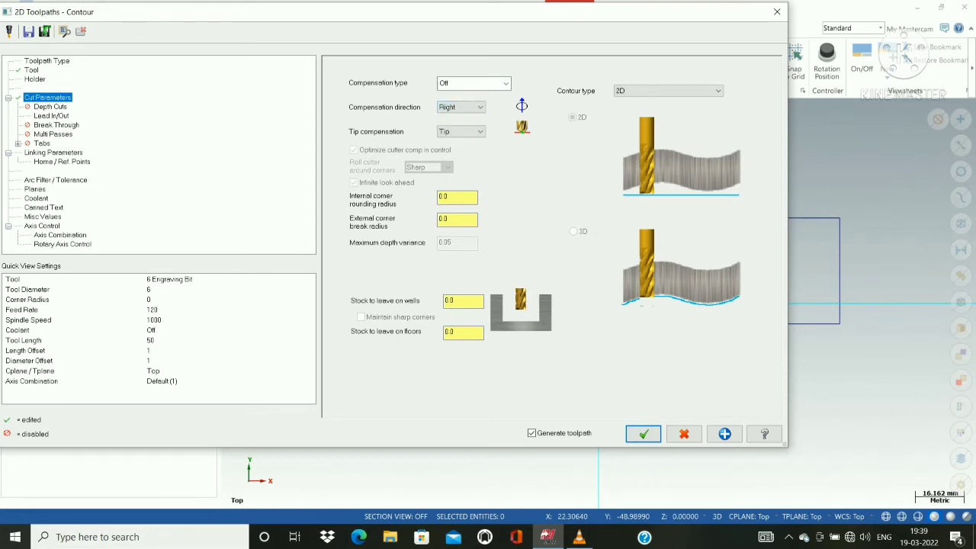
click(49, 106)
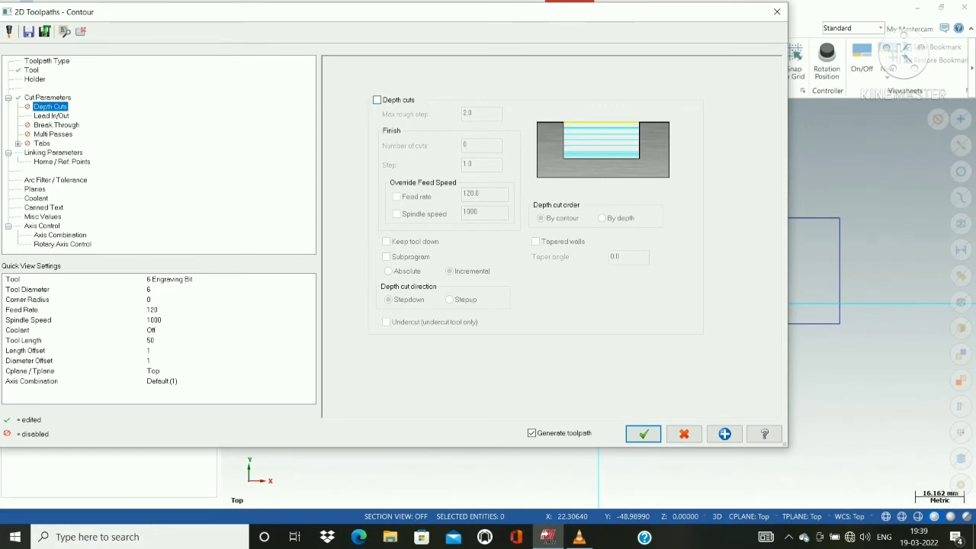
Enable depth cuts with 3 finish cuts and an absolute subprogram.
click(377, 100)
click(481, 145)
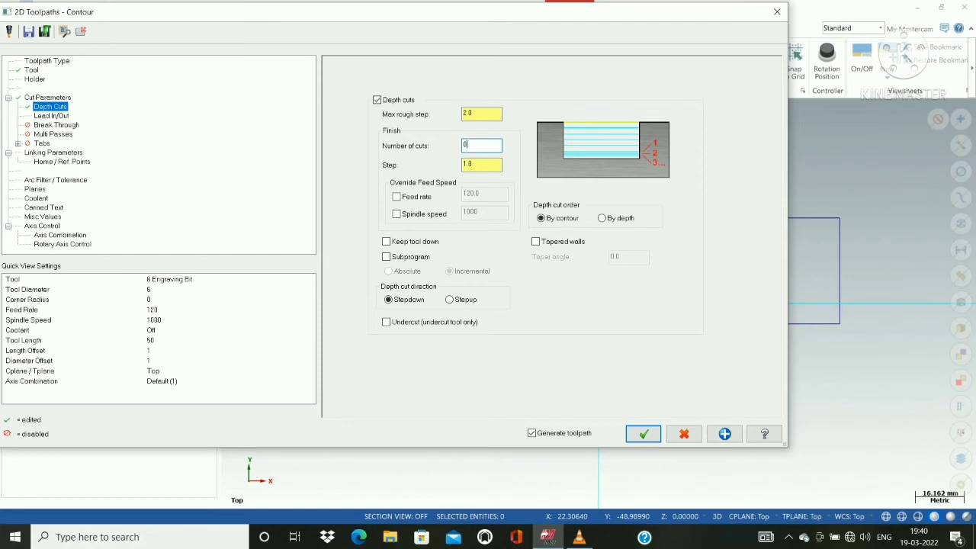
key(BackSpace)
text(3)
click(385, 256)
click(388, 271)
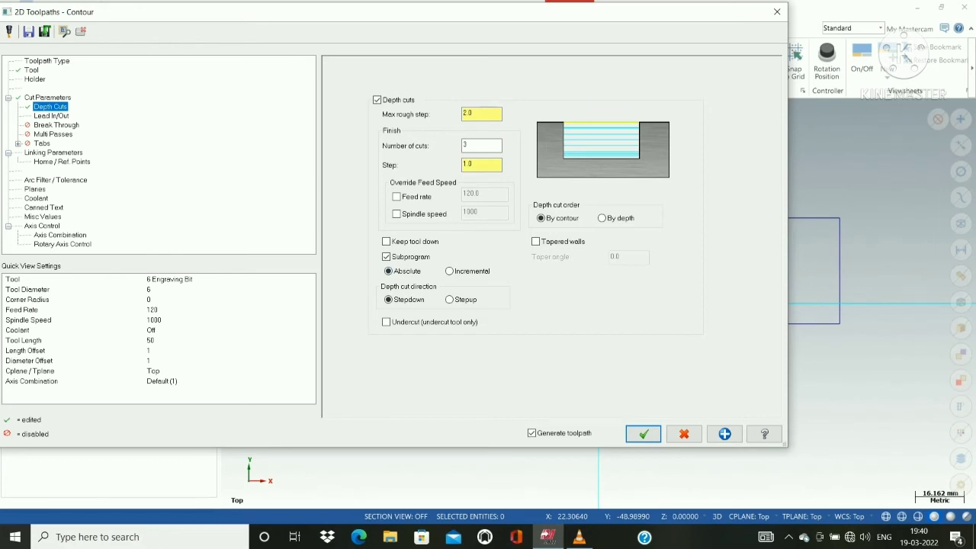
Disable lead in and lead out moves for the contour.
click(51, 115)
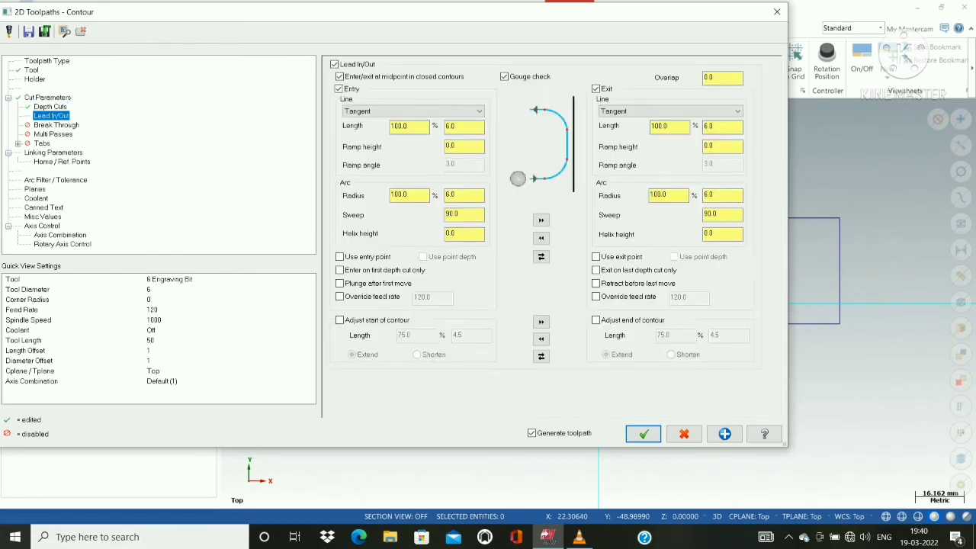
click(334, 64)
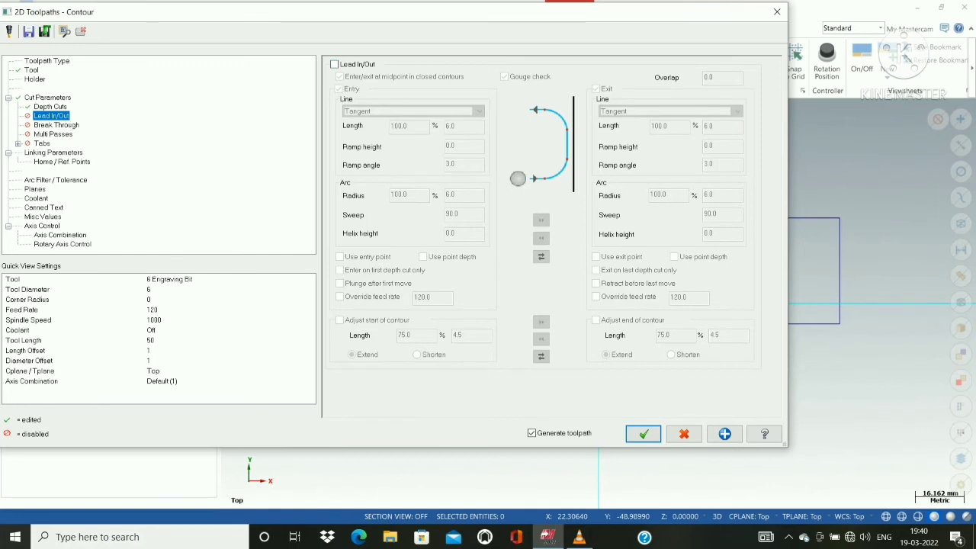
click(52, 152)
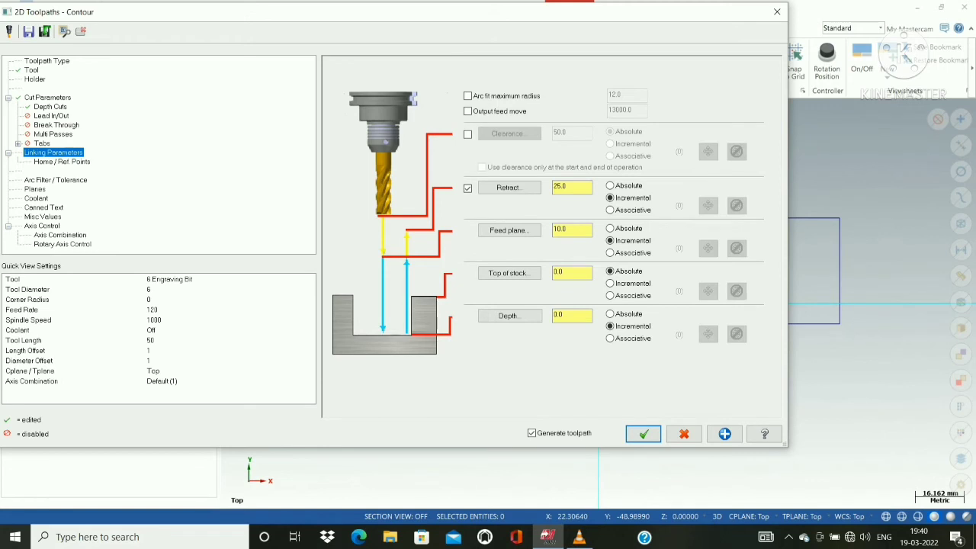
Enable clearance height and set retract, feed plane and depth to absolute.
click(468, 133)
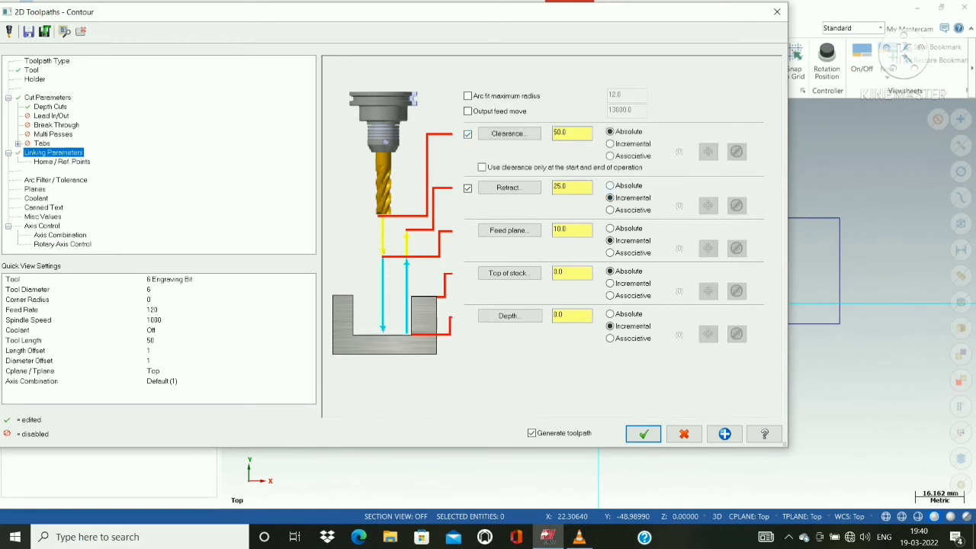
click(610, 185)
click(610, 228)
click(610, 313)
Enter top of stock 2 and cut depth -3.
key(BackSpace)
key(BackSpace)
key(BackSpace)
text(2)
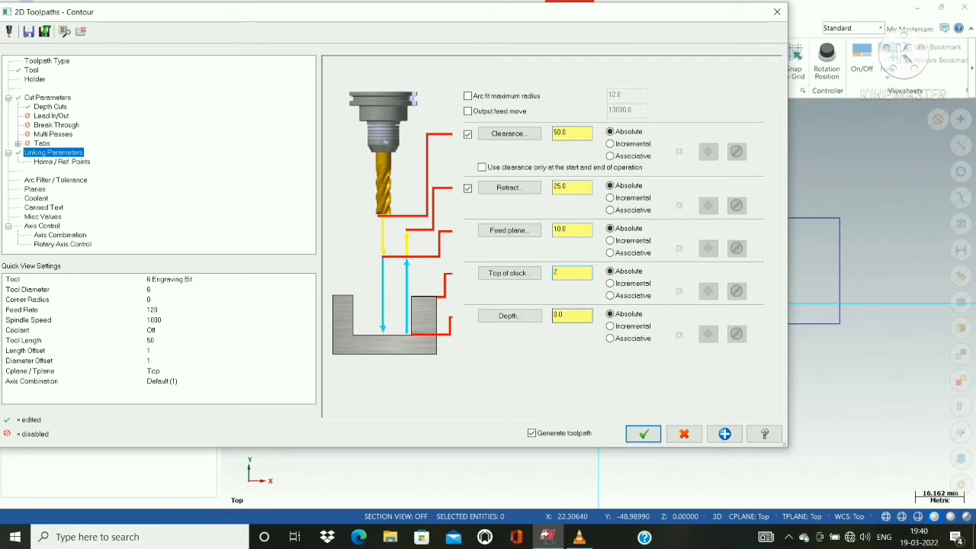
key(BackSpace)
text(2)
key(Tab)
key(BackSpace)
key(BackSpace)
text(-3)
Turn flood coolant On and generate the Contour (2D) toolpath over the lettering.
click(36, 198)
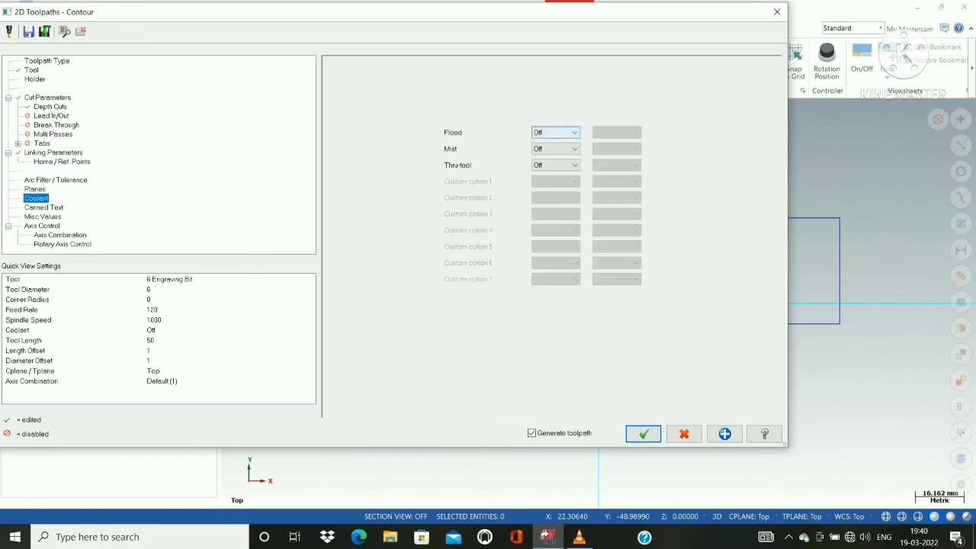
click(555, 133)
key(Return)
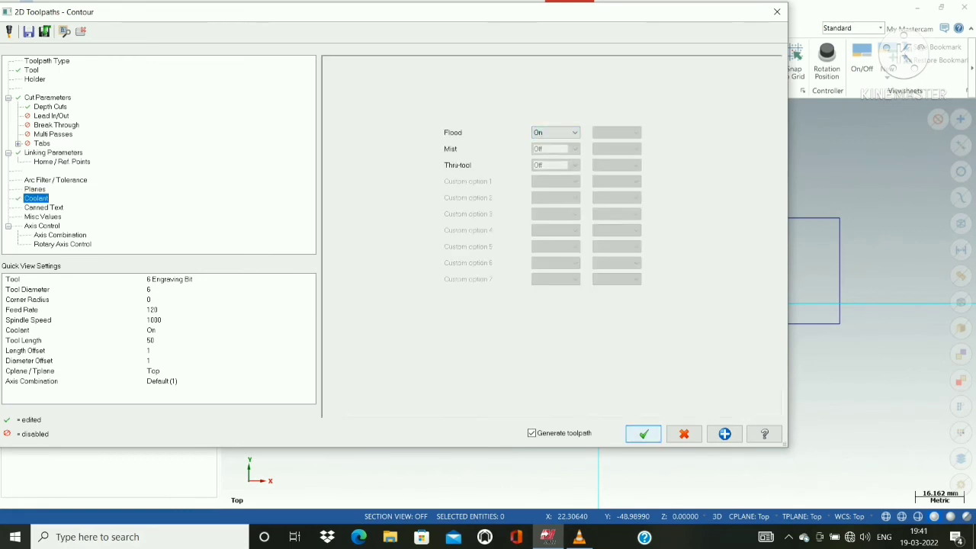
click(644, 434)
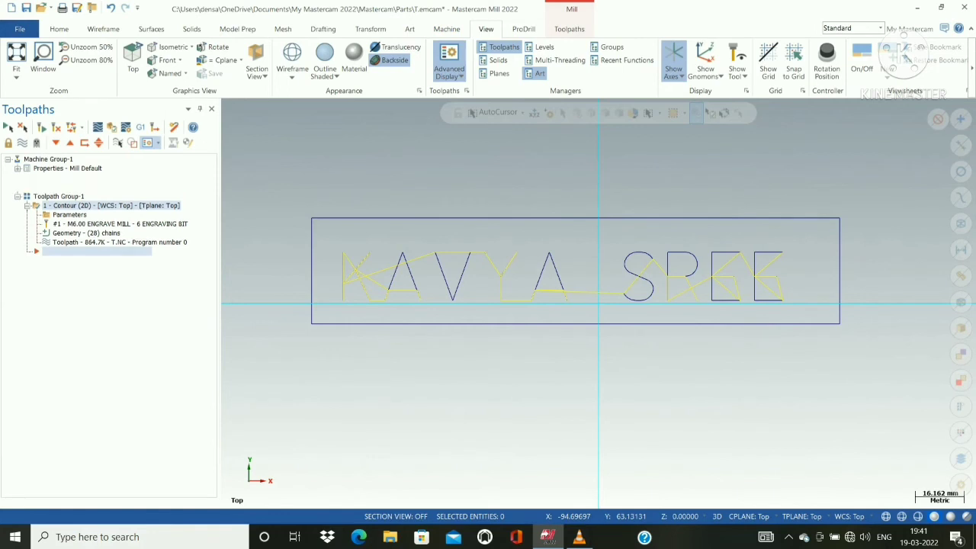
Size a rectangular stock to all entities with a Z height of 40.
click(59, 195)
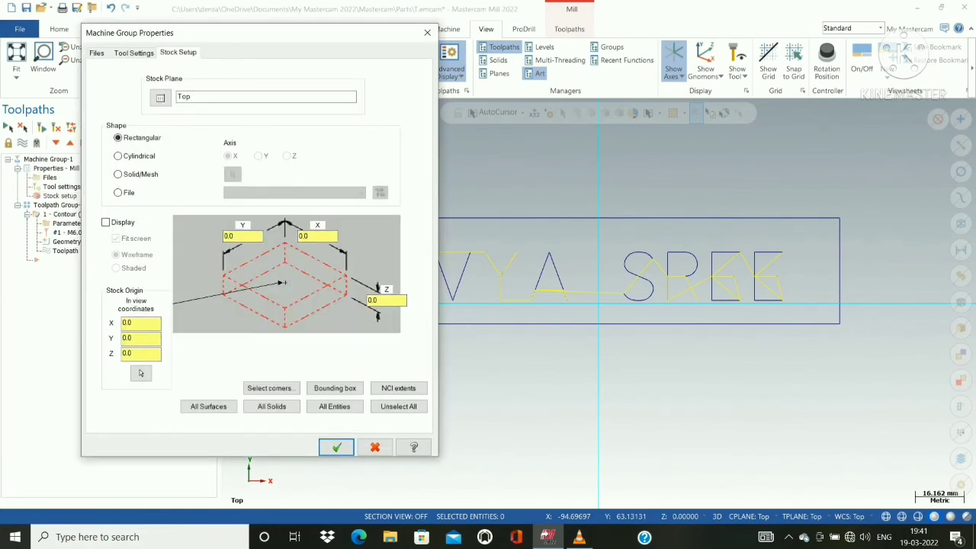
click(334, 406)
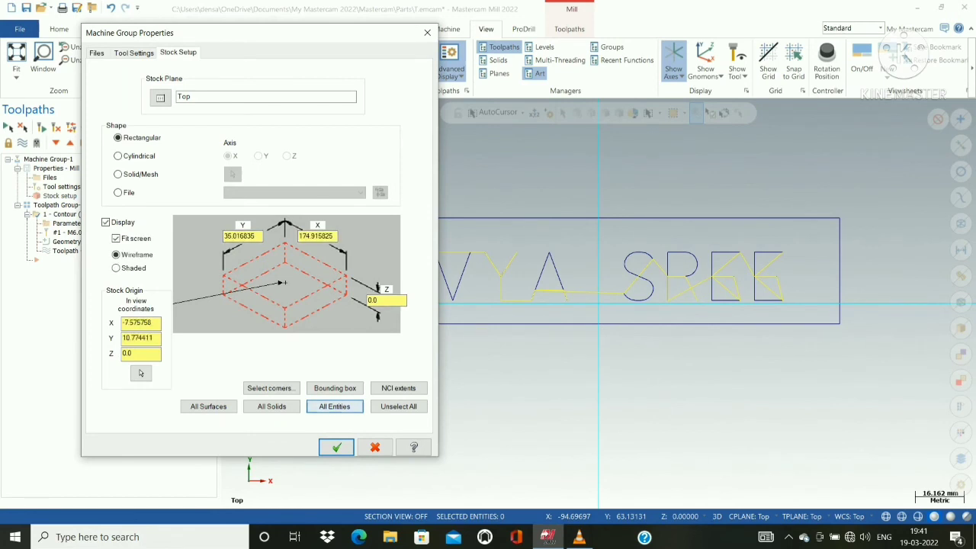
click(386, 300)
key(BackSpace)
key(BackSpace)
key(BackSpace)
text(40)
key(Tab)
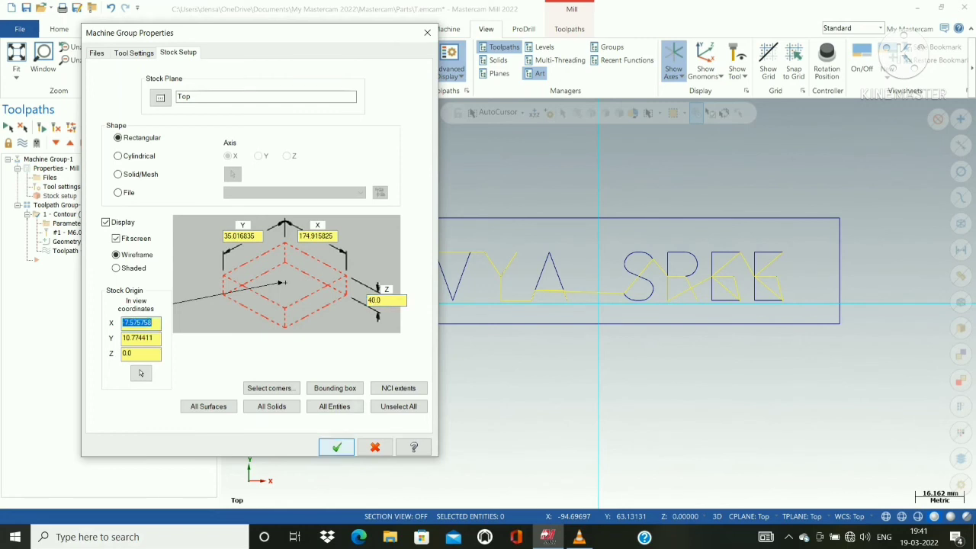
click(336, 447)
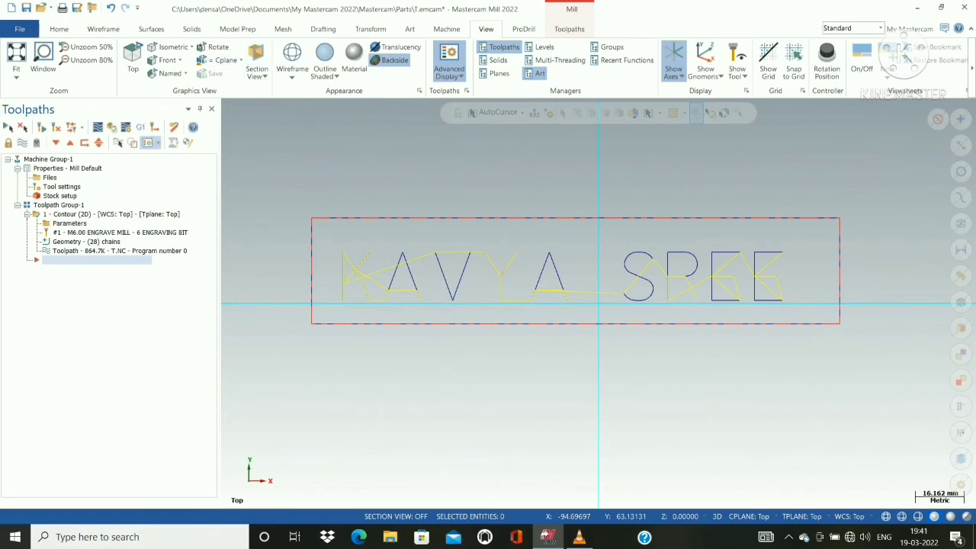
Reopen the Contour parameters, keep flood coolant On, and regenerate the toolpath.
click(70, 222)
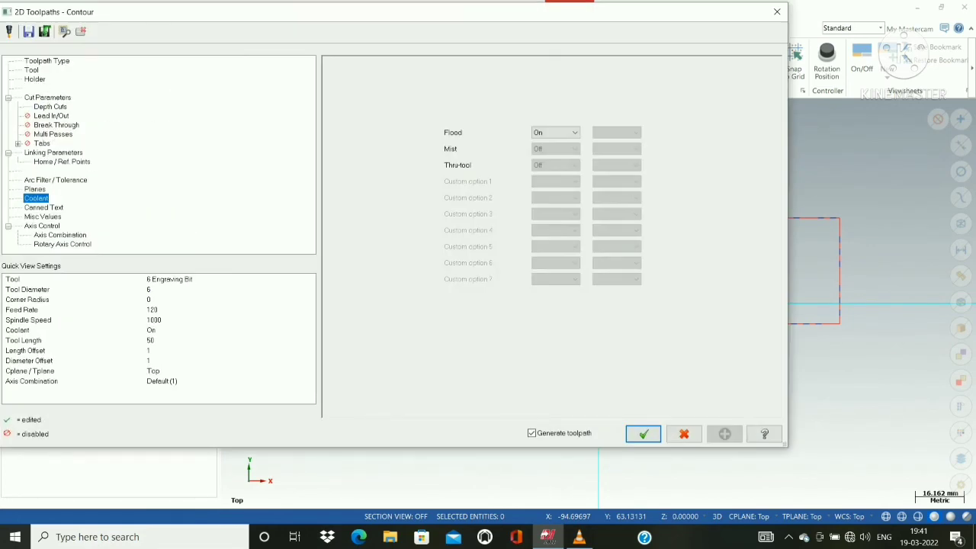
click(555, 132)
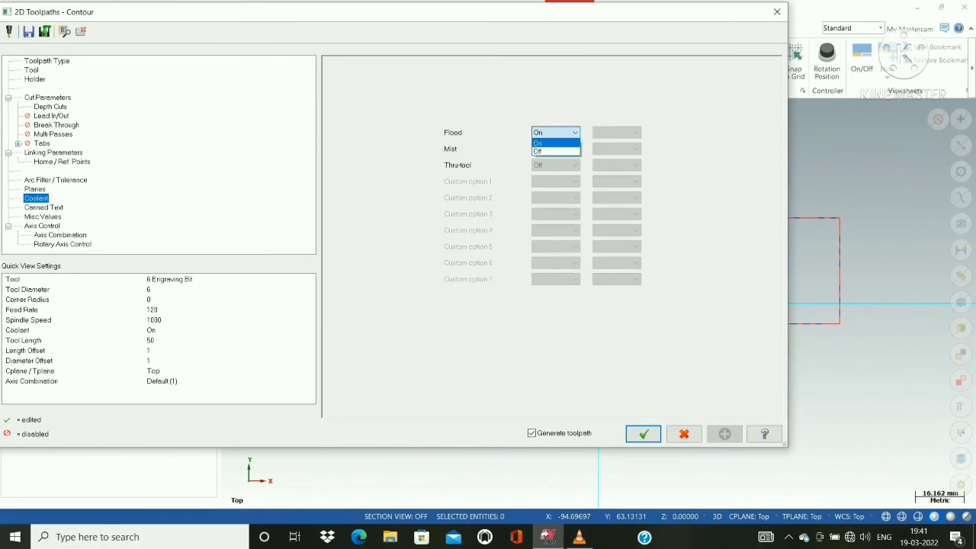
key(Return)
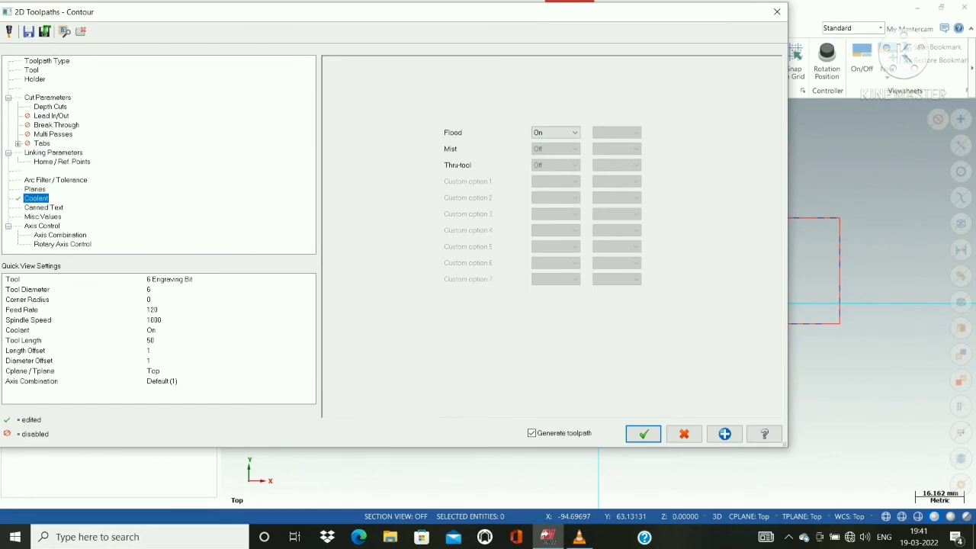
key(Return)
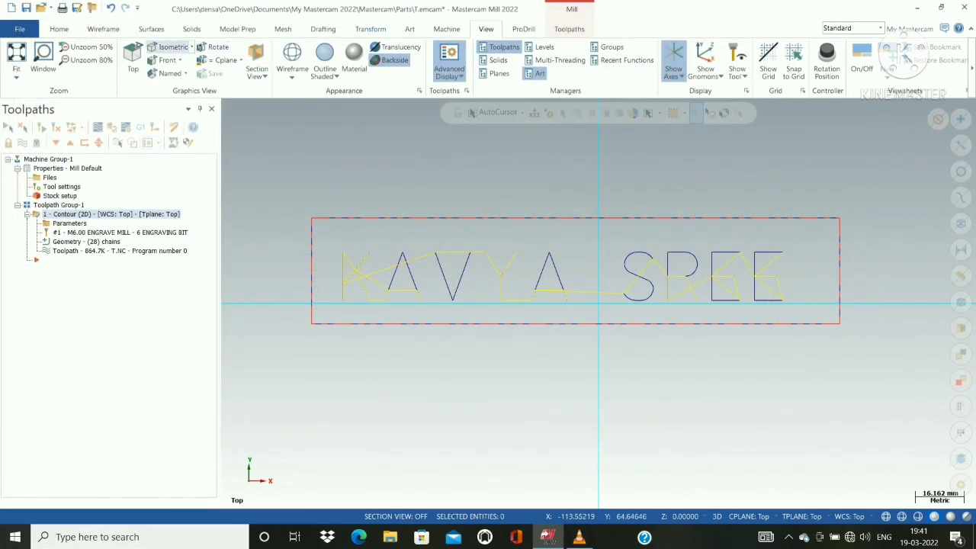
Switch to Isometric view and launch Verify in Mastercam Simulator for the contour toolpath.
click(168, 47)
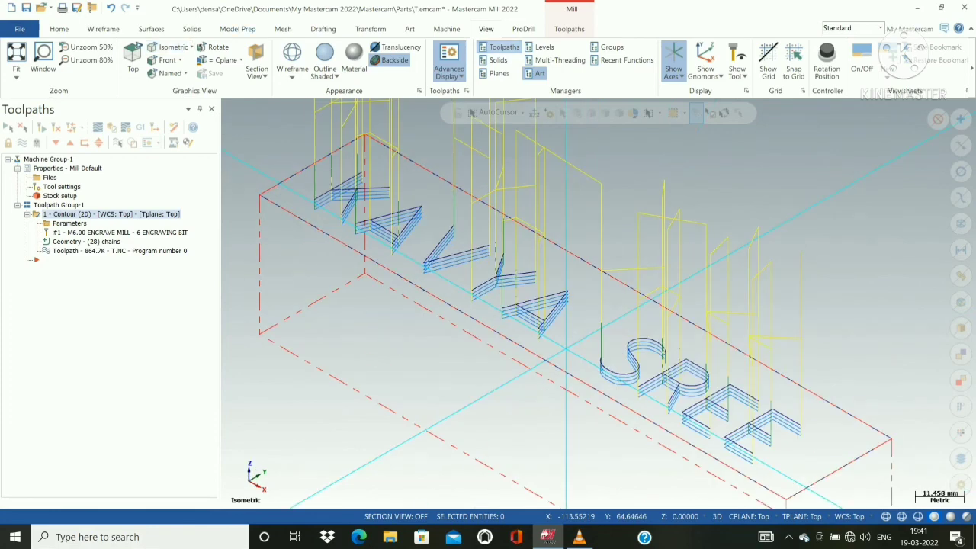
click(446, 29)
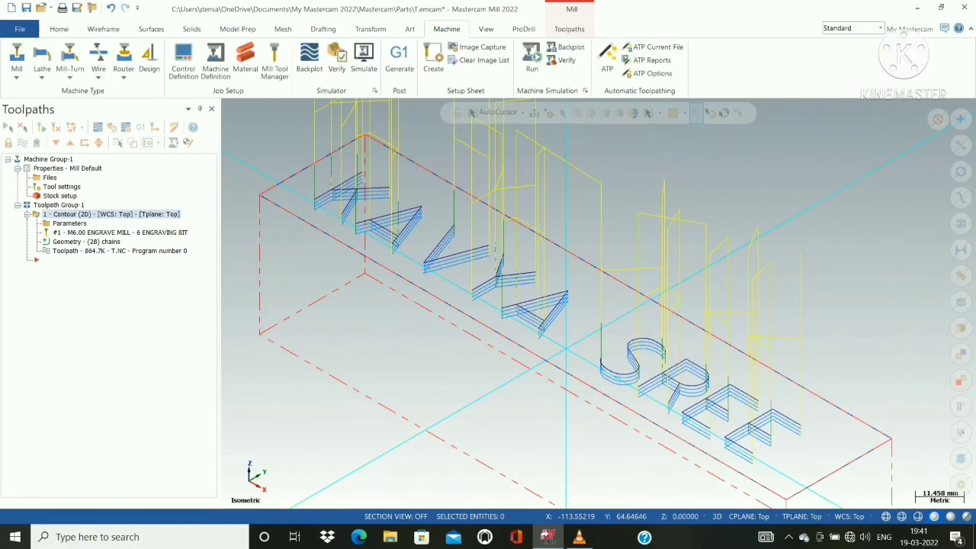
click(336, 58)
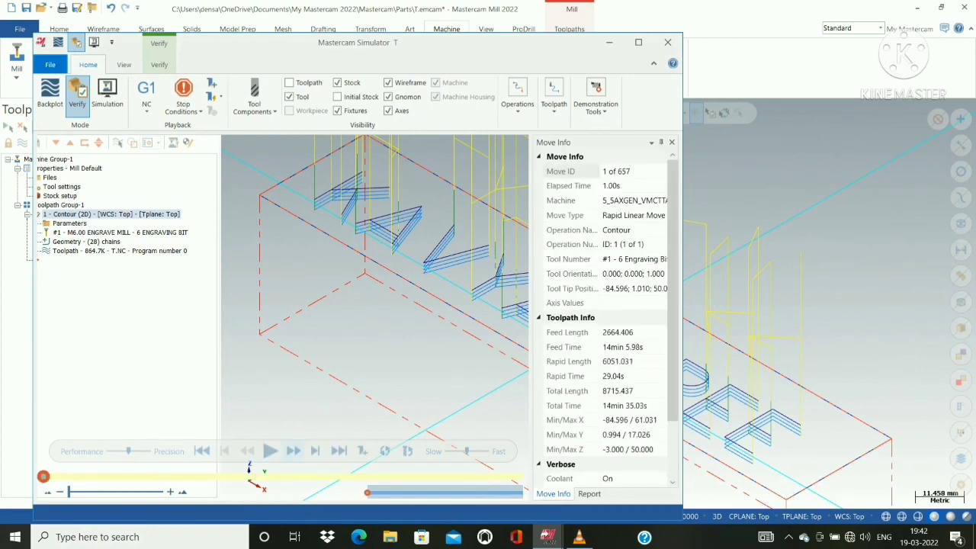
click(270, 450)
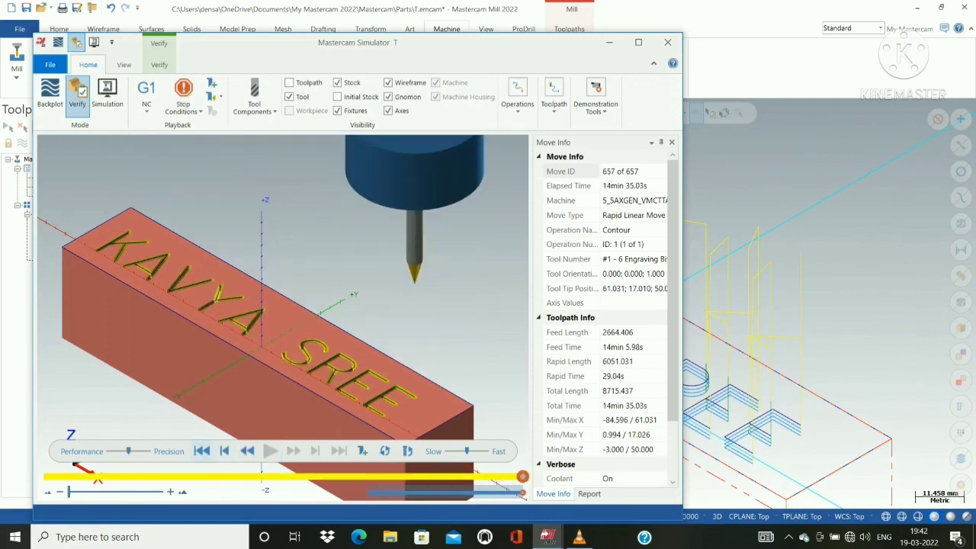
click(202, 450)
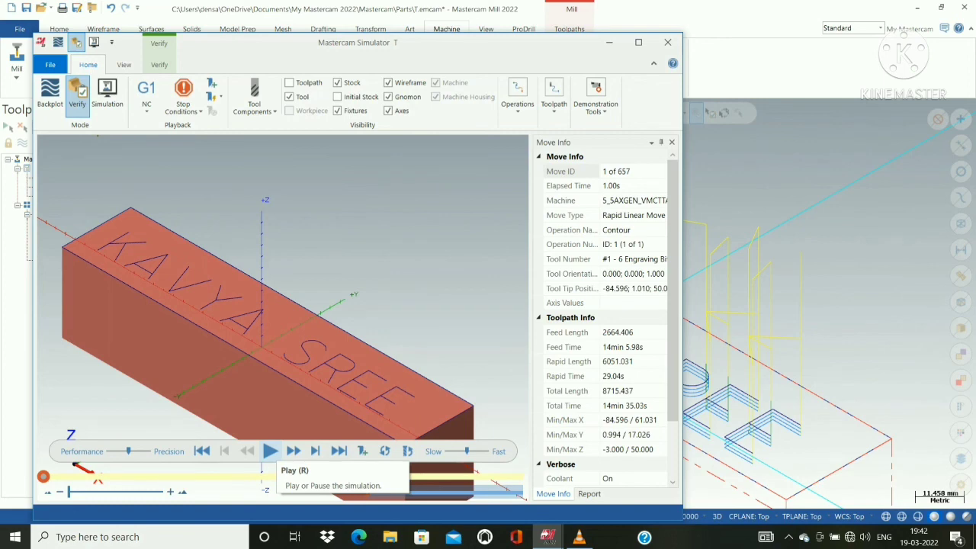
click(271, 450)
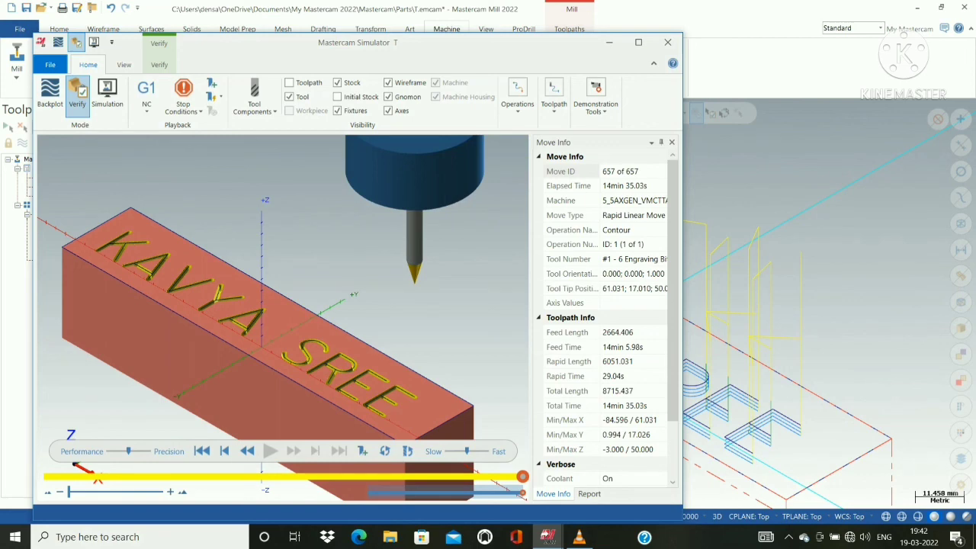
click(203, 451)
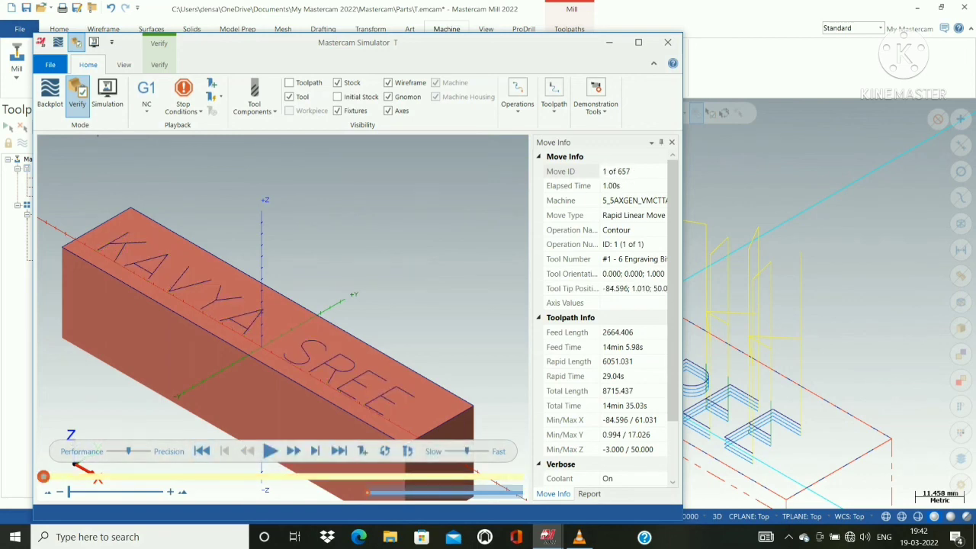
click(270, 451)
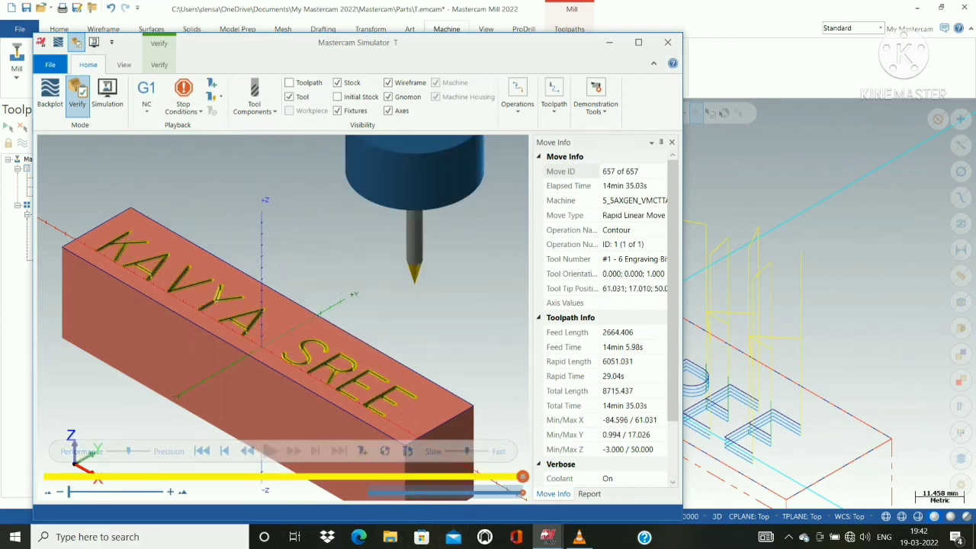
click(201, 451)
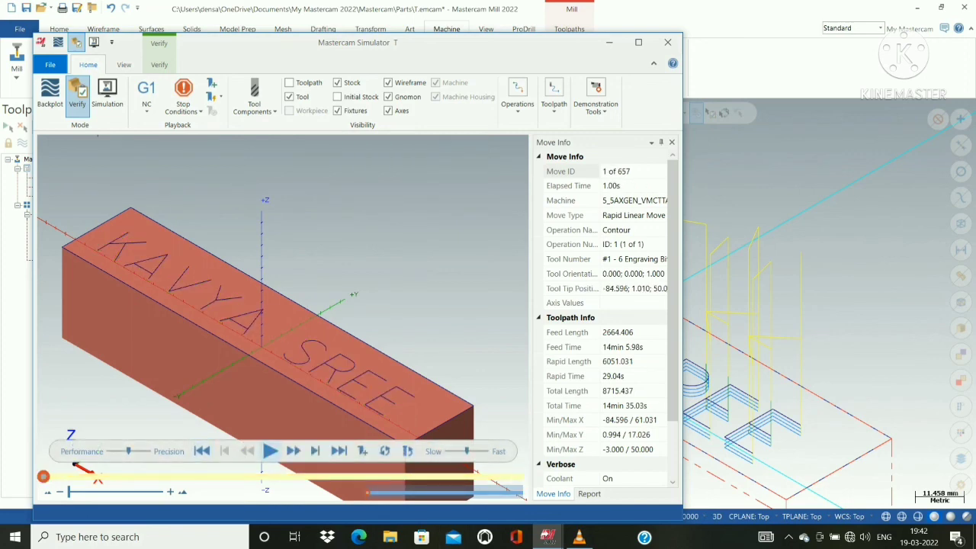
click(270, 451)
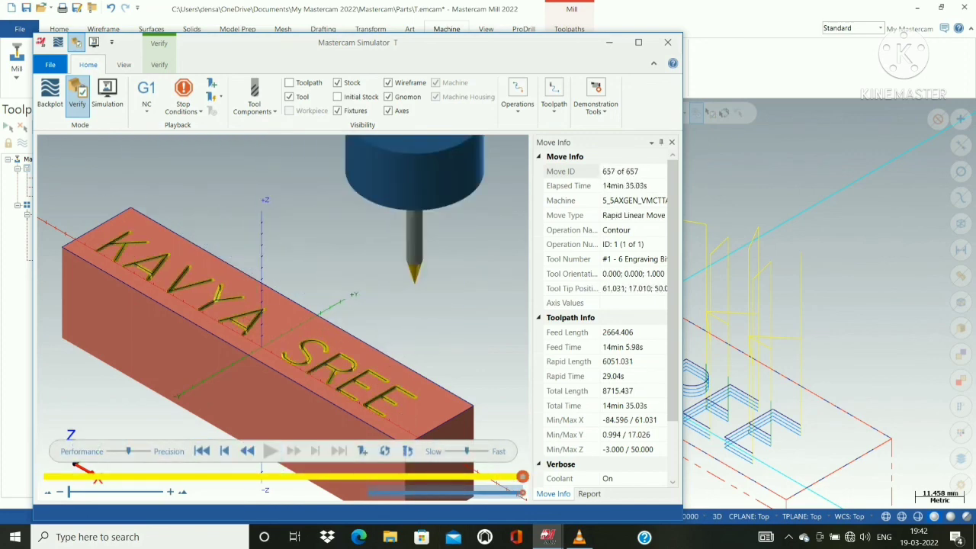